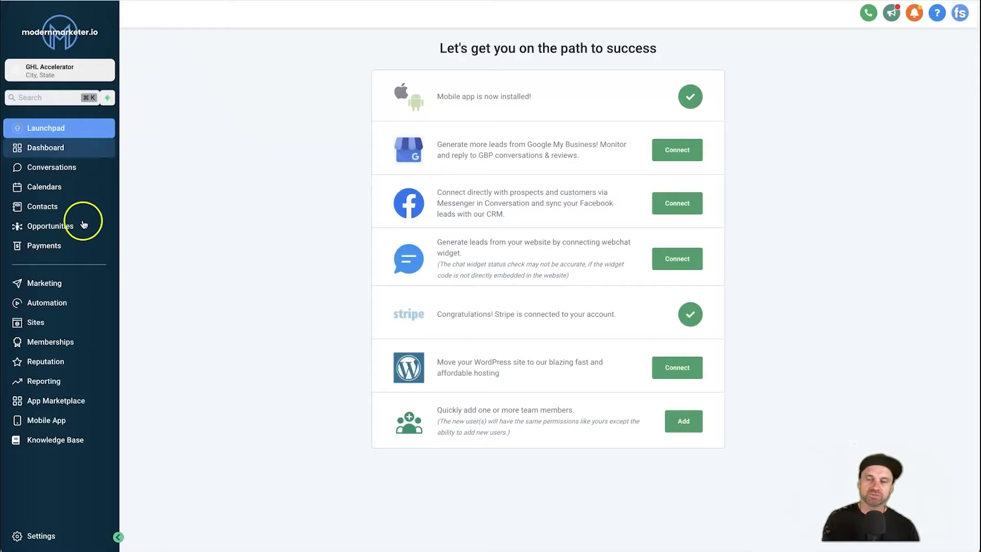
- Open the payment integrations and review the available providers, including the Stripe connection
{"action": "left_click", "coordinate": [60, 247]}
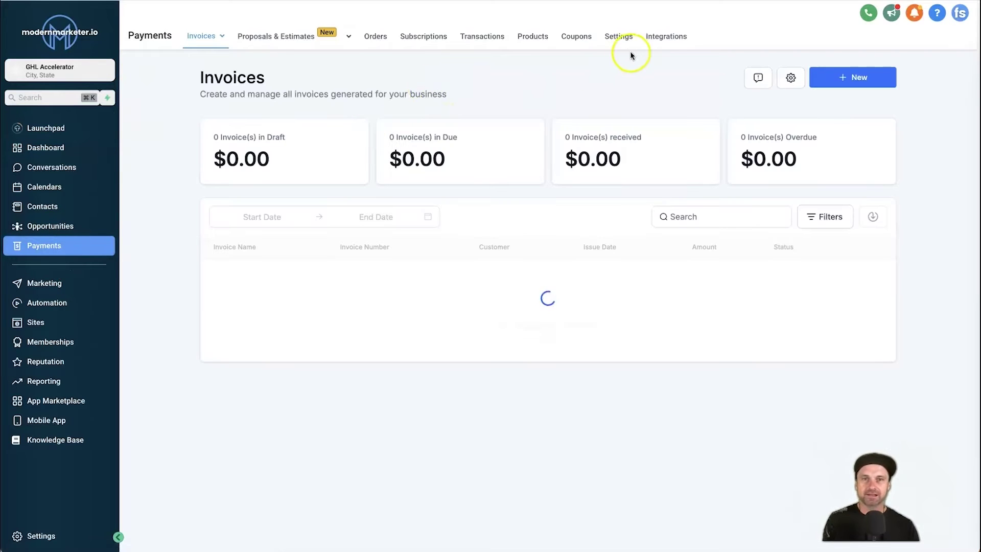
{"action": "left_click", "coordinate": [663, 40]}
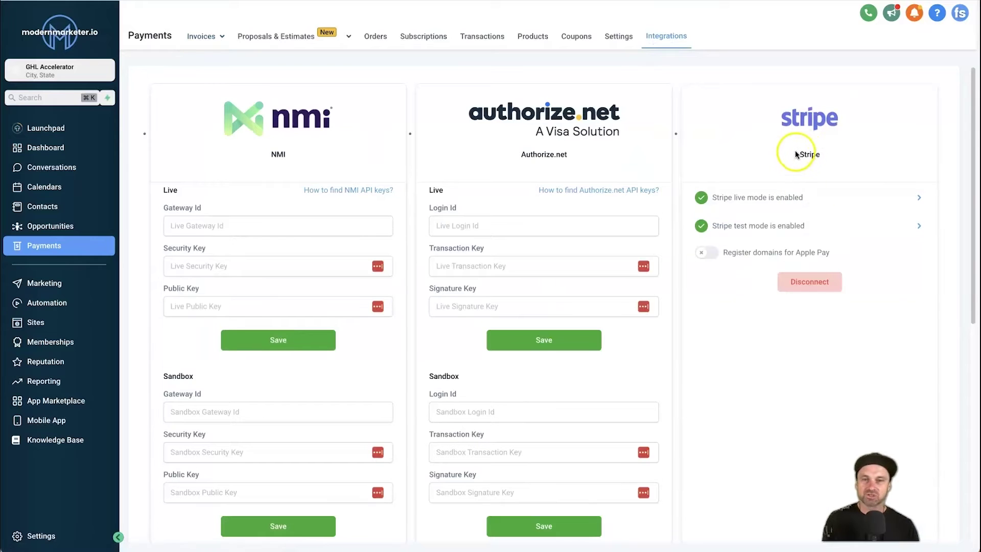
{"action": "scroll", "coordinate": [795, 154], "scroll_direction": "down", "scroll_amount": 5}
{"action": "scroll", "coordinate": [776, 168], "scroll_direction": "up", "scroll_amount": 5}
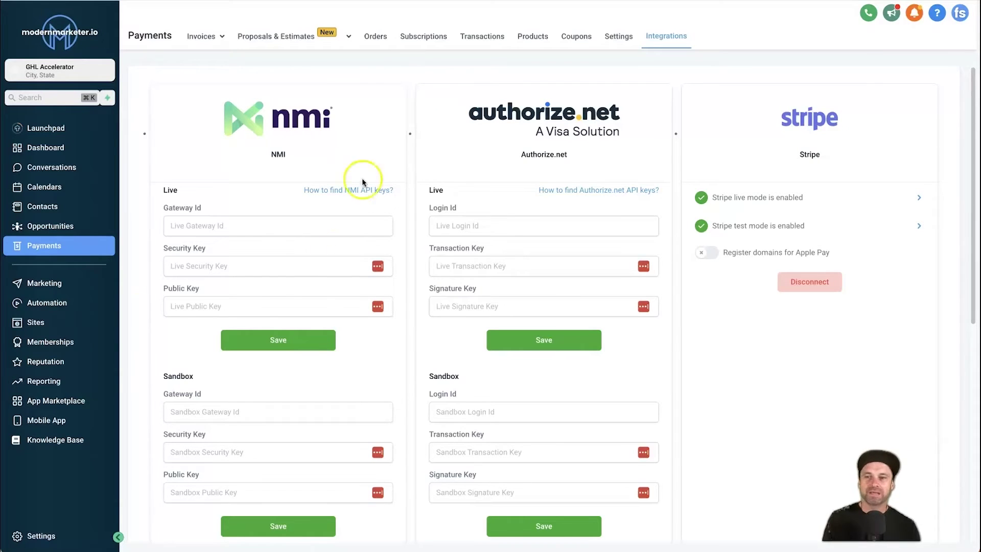
- Open the membership course products and consult the support article How To Build Courses / Membership Sites
{"action": "left_click", "coordinate": [80, 347]}
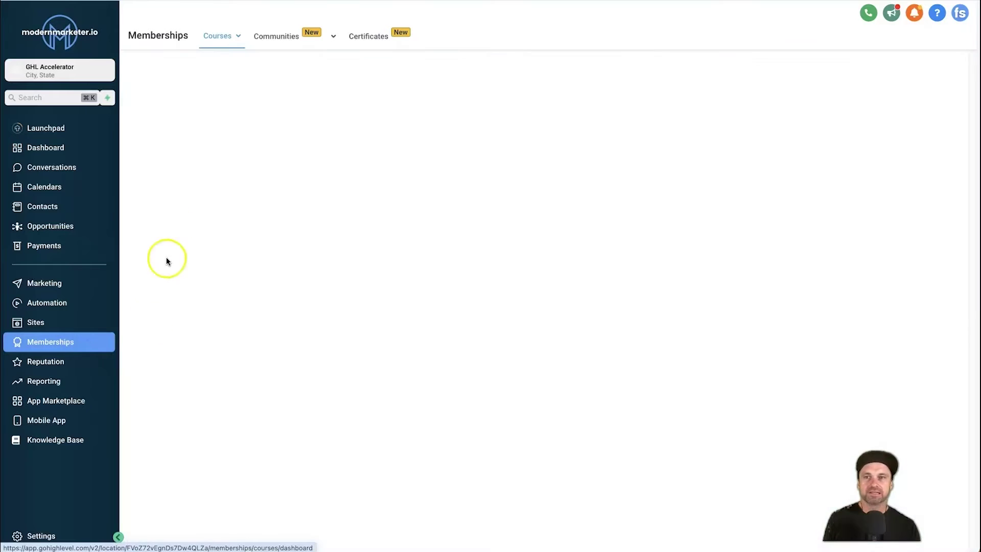
{"action": "mouse_move", "coordinate": [205, 39]}
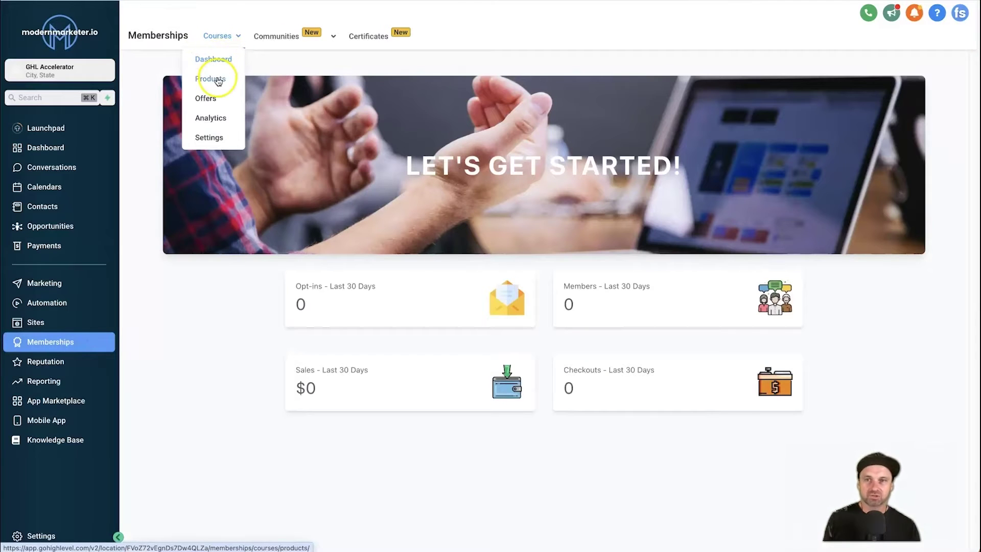
{"action": "left_click", "coordinate": [218, 81]}
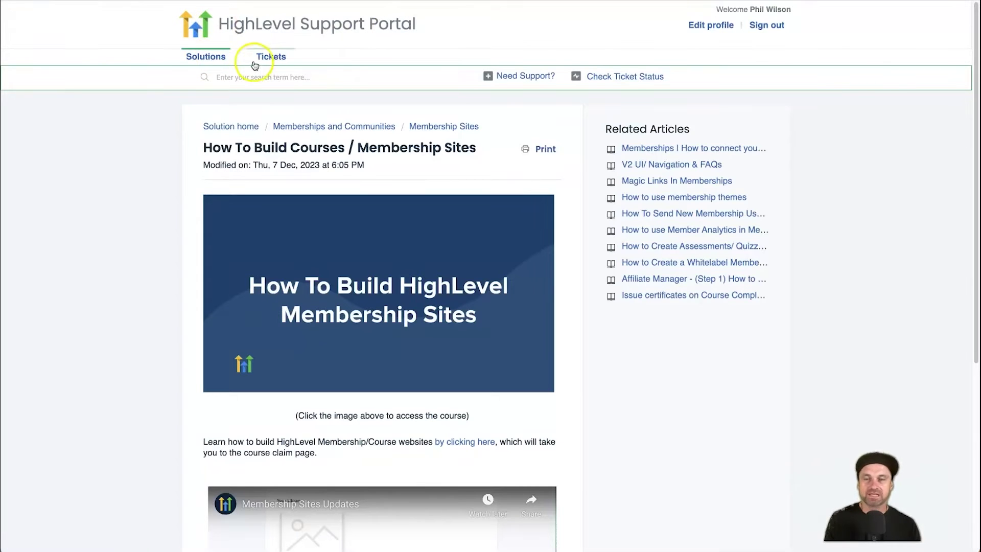
{"action": "left_click", "coordinate": [241, 78]}
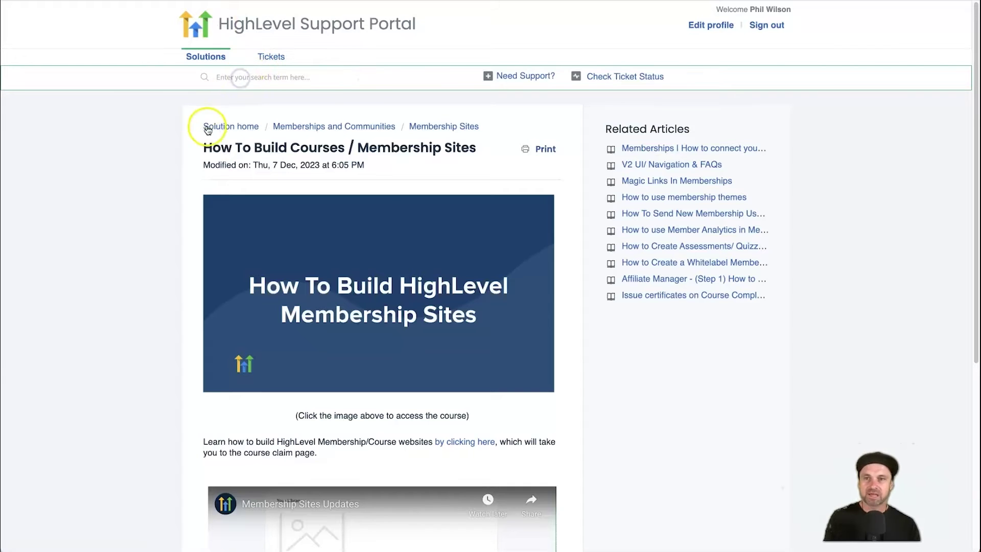
{"action": "left_click_drag", "start_coordinate": [204, 148], "coordinate": [340, 147]}
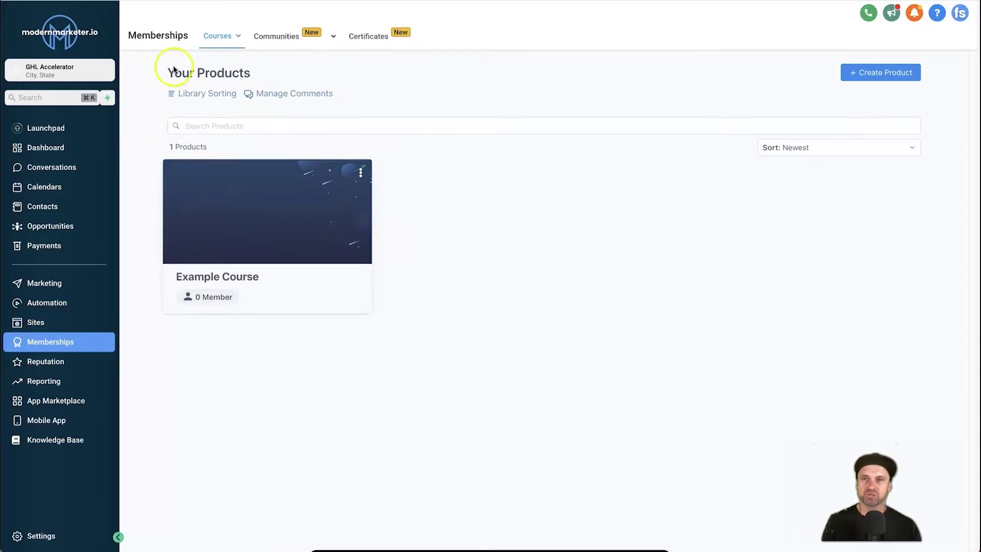
- Start a new course offer titled Mastery Course and include the Example Course product
{"action": "mouse_move", "coordinate": [230, 35]}
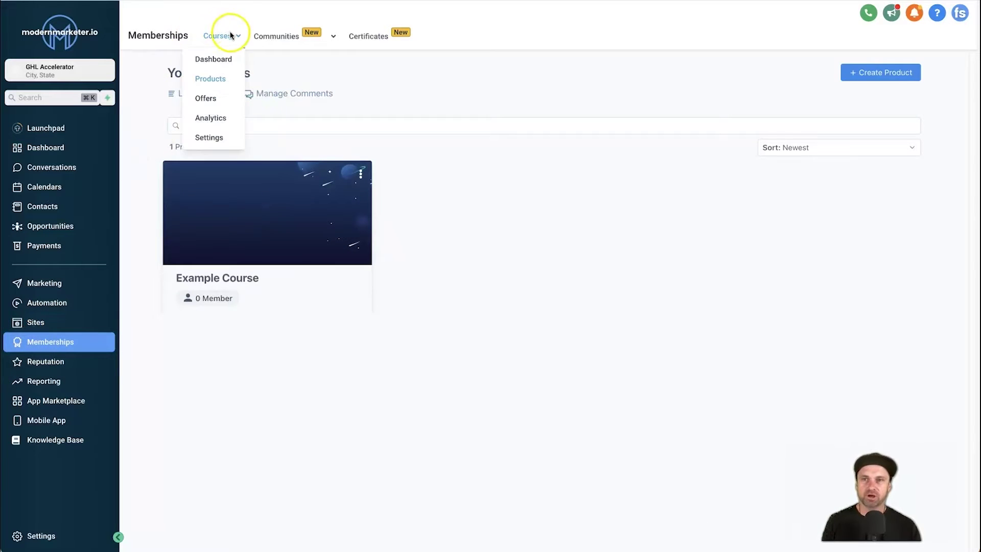
{"action": "left_click", "coordinate": [213, 99]}
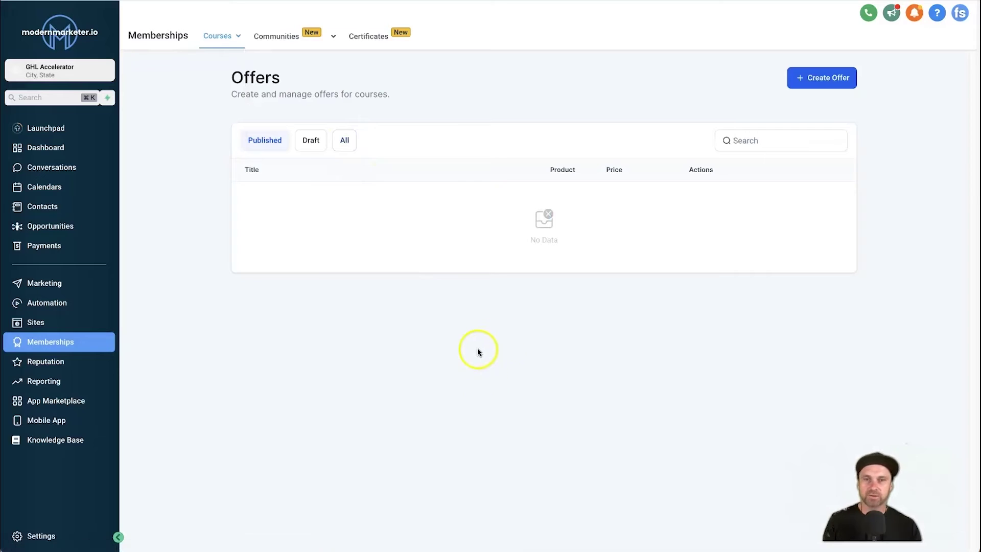
{"action": "left_click", "coordinate": [810, 90]}
{"action": "left_click", "coordinate": [490, 157]}
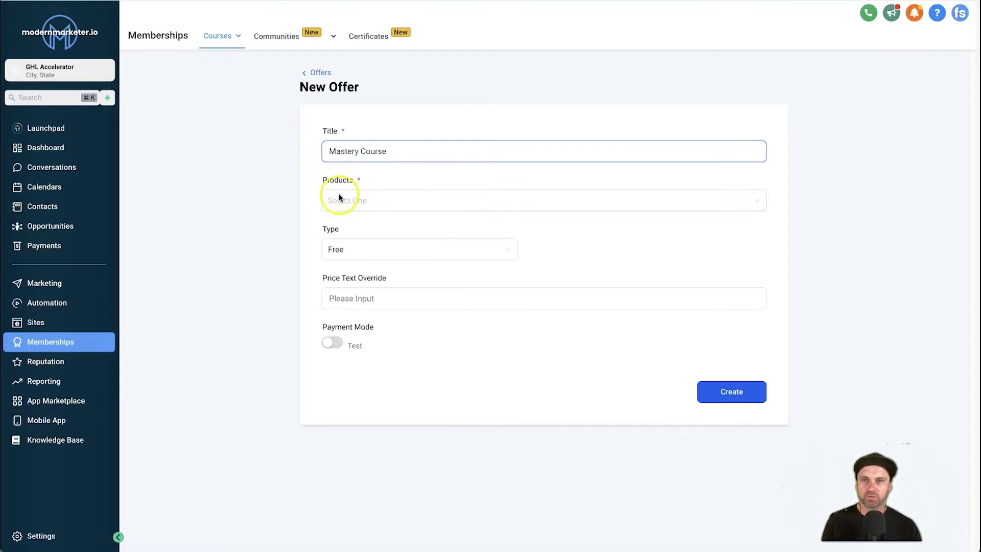
{"action": "left_click", "coordinate": [355, 203]}
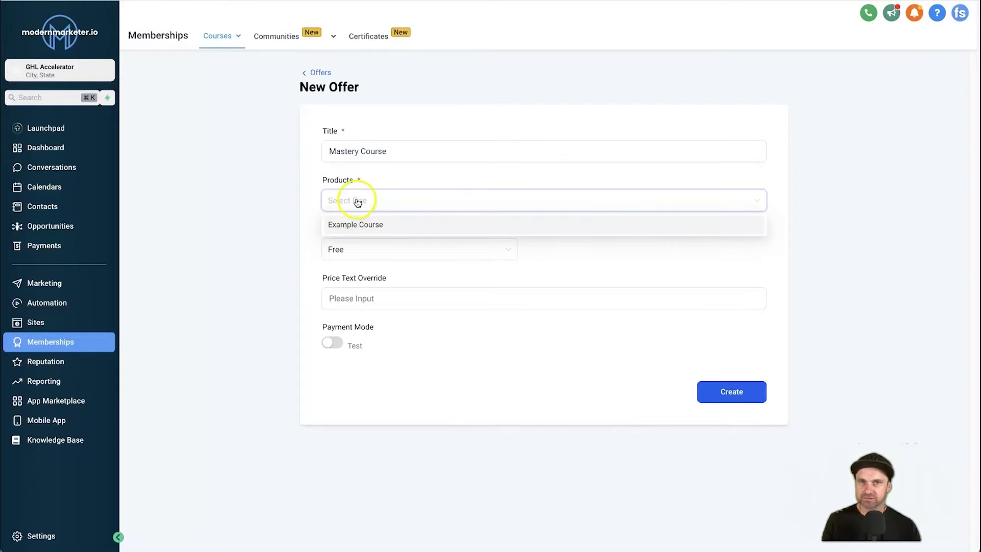
{"action": "left_click", "coordinate": [351, 228]}
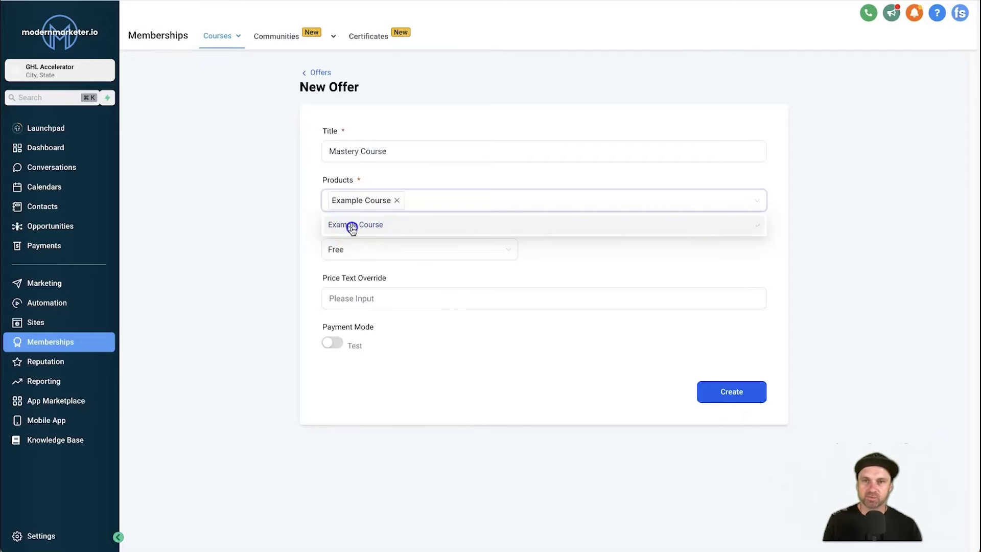
{"action": "left_click", "coordinate": [824, 254]}
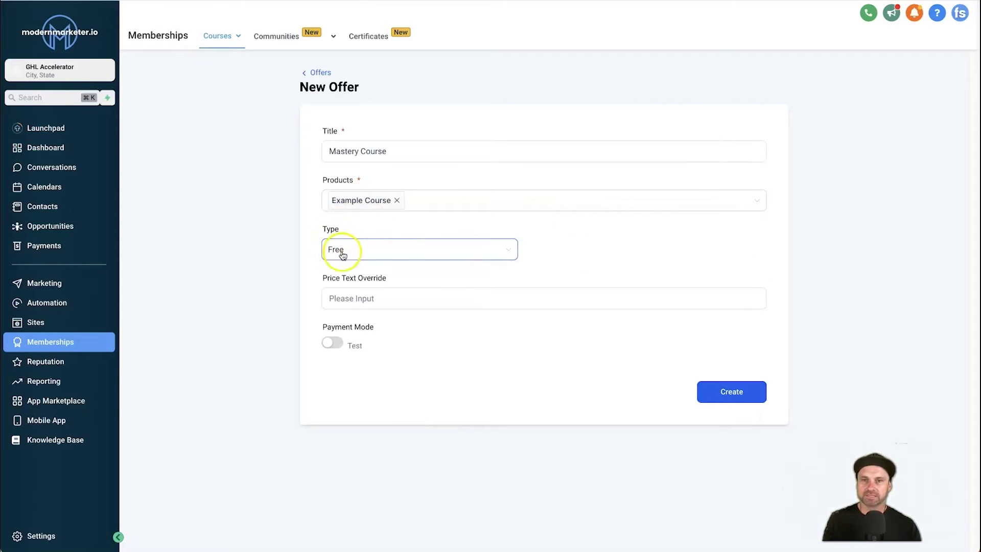
- Set the offer's type to One Time with an amount of 297 USD and create it
{"action": "left_click", "coordinate": [375, 250]}
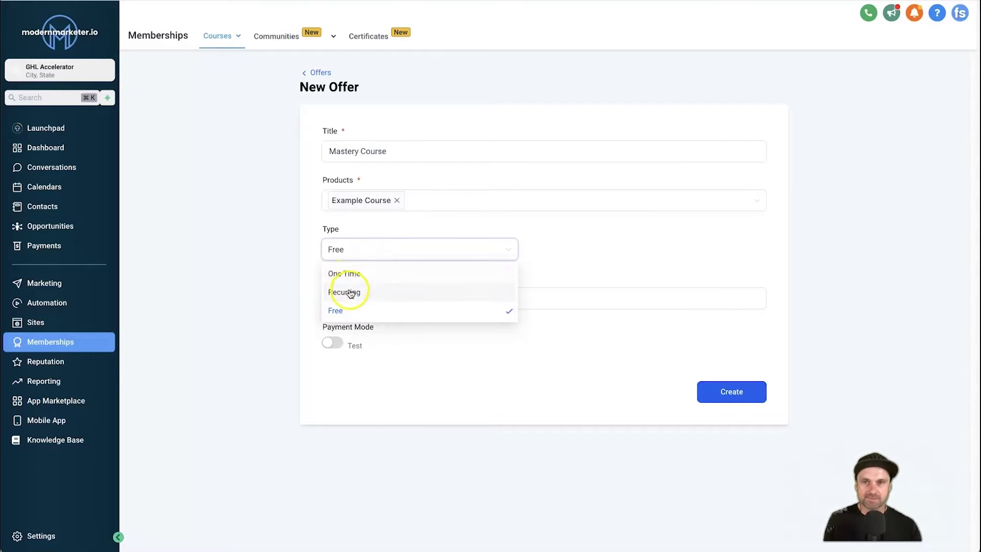
{"action": "left_click", "coordinate": [348, 277]}
{"action": "left_click", "coordinate": [564, 253]}
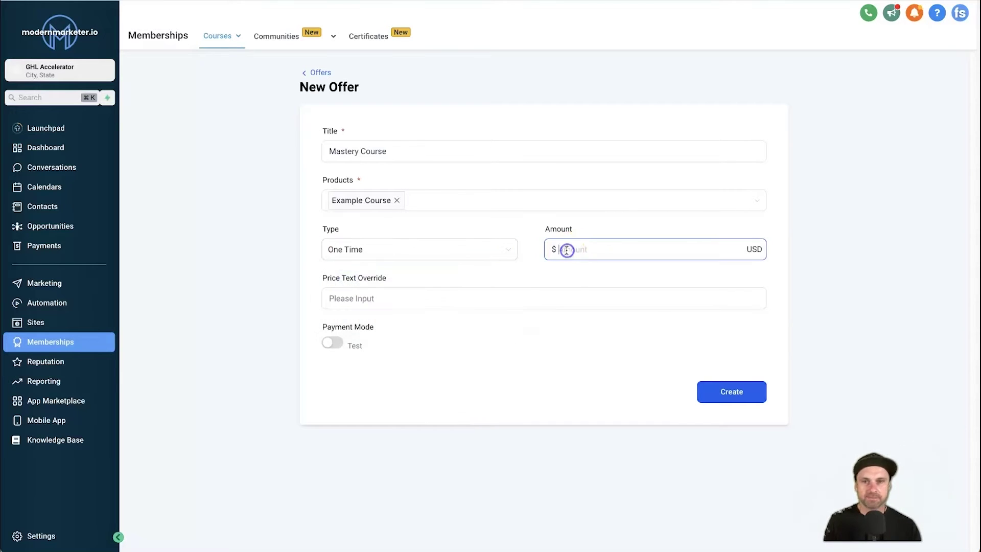
{"action": "type", "text": "2"}
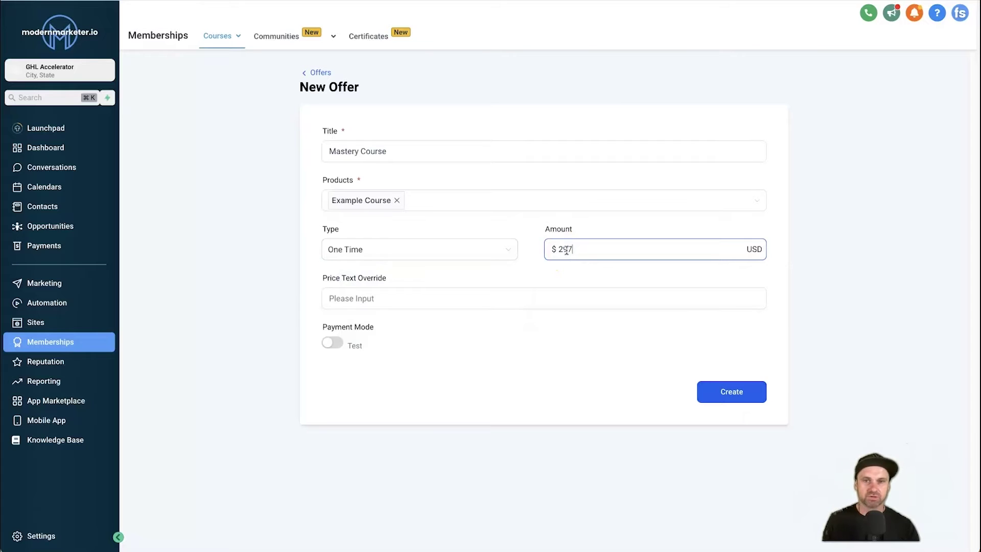
{"action": "type", "text": "97"}
{"action": "left_click", "coordinate": [614, 329]}
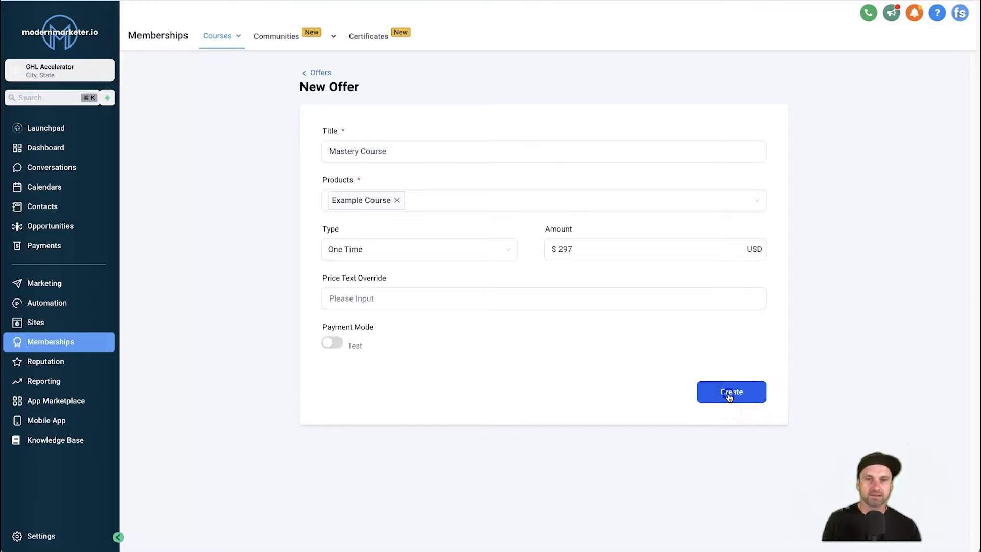
{"action": "left_click", "coordinate": [711, 392]}
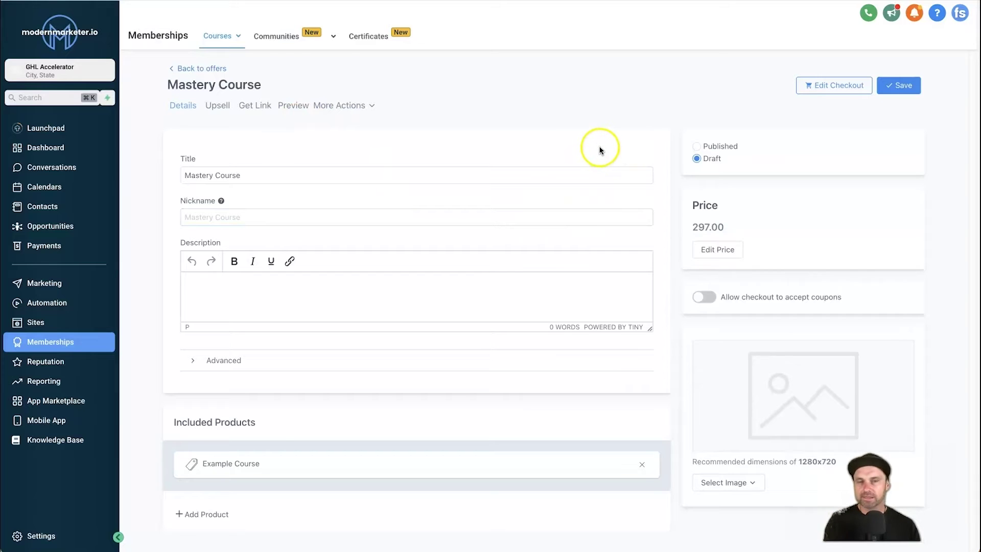
- Set the Mastery Course offer's status to Published and save it
{"action": "left_click", "coordinate": [698, 146]}
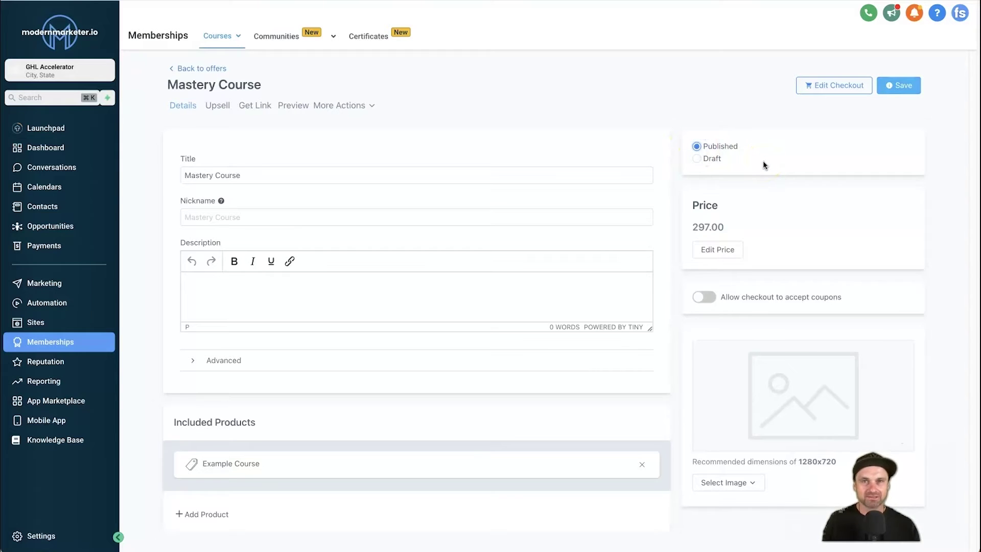
{"action": "left_click", "coordinate": [899, 86]}
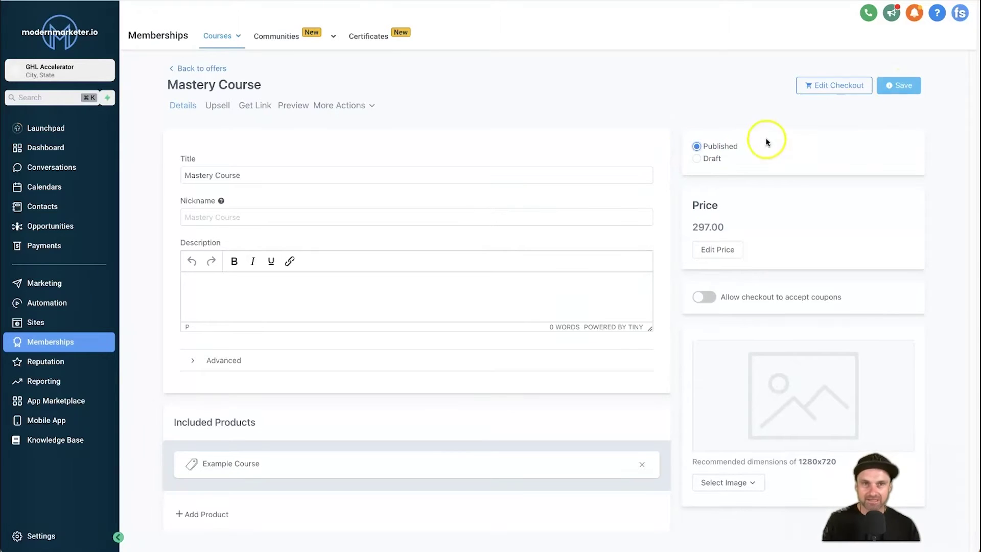
{"action": "left_click", "coordinate": [892, 86]}
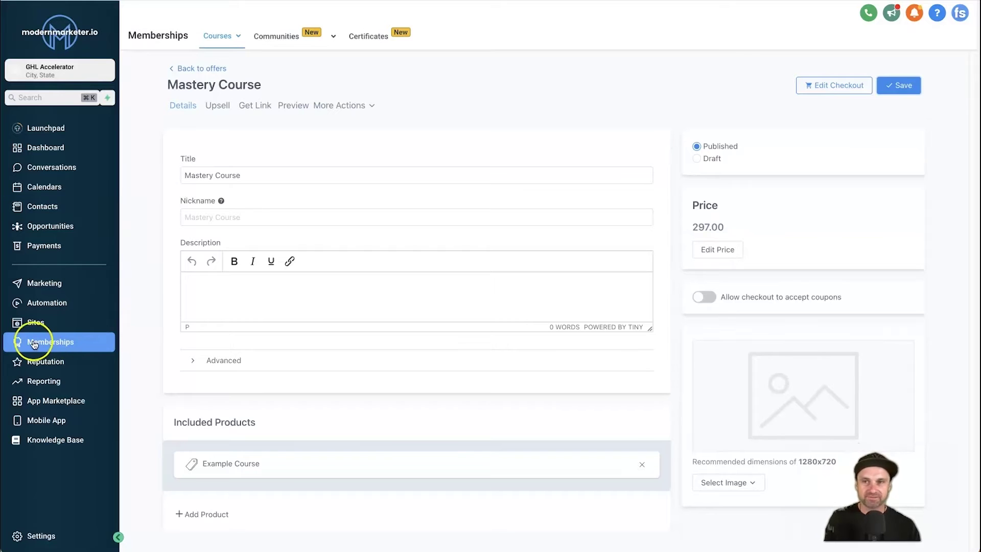
- Start a new website from templates to open the website template library
{"action": "left_click", "coordinate": [39, 323]}
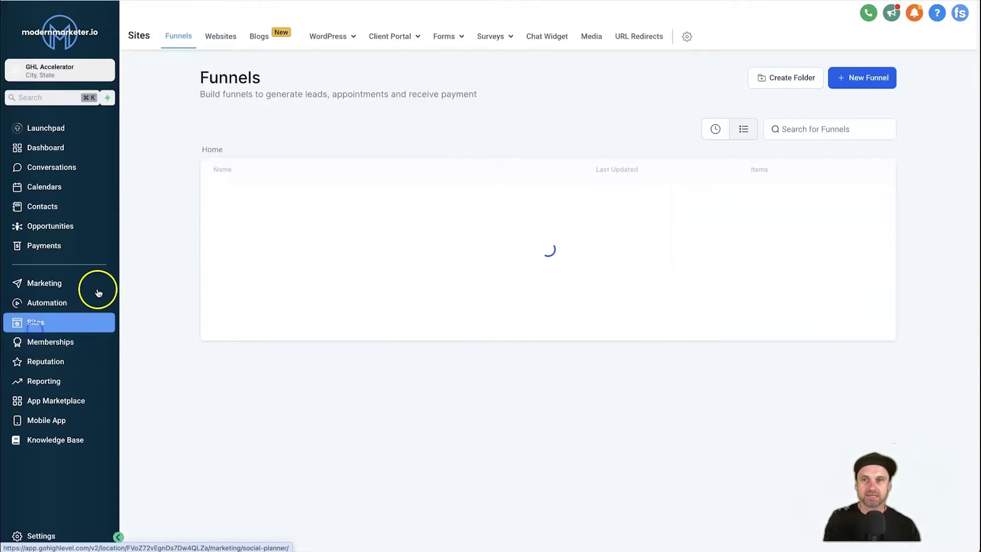
{"action": "left_click", "coordinate": [222, 39]}
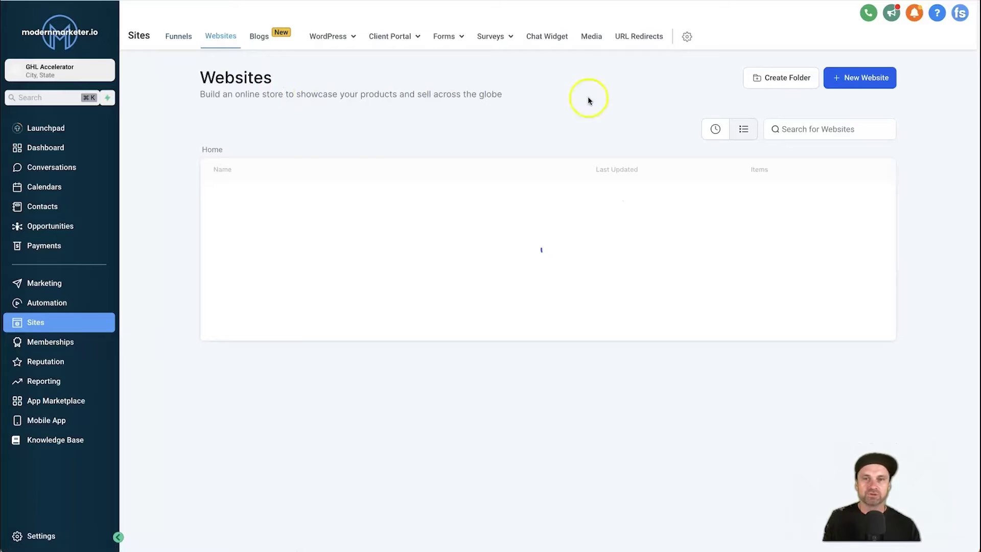
{"action": "left_click", "coordinate": [838, 84]}
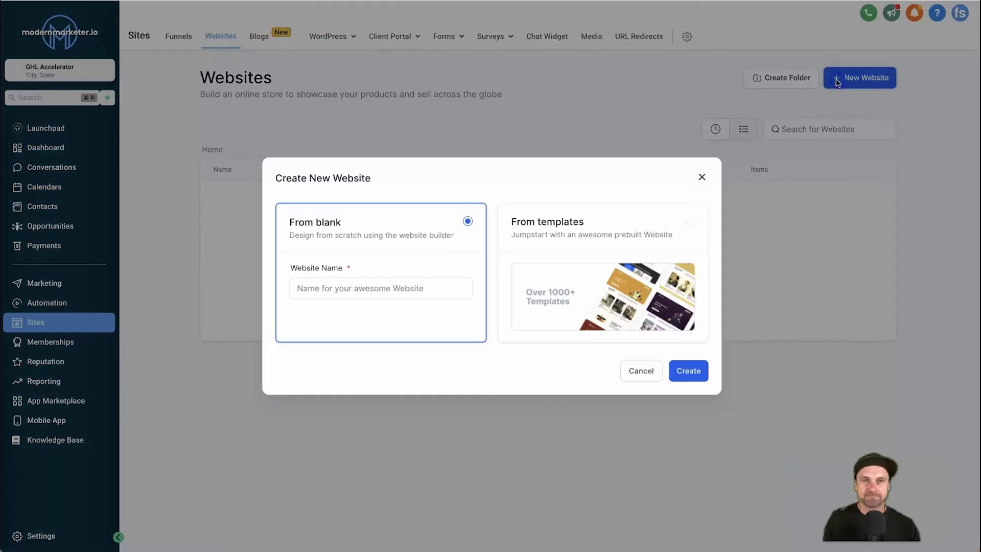
{"action": "left_click", "coordinate": [599, 234]}
{"action": "left_click", "coordinate": [680, 368]}
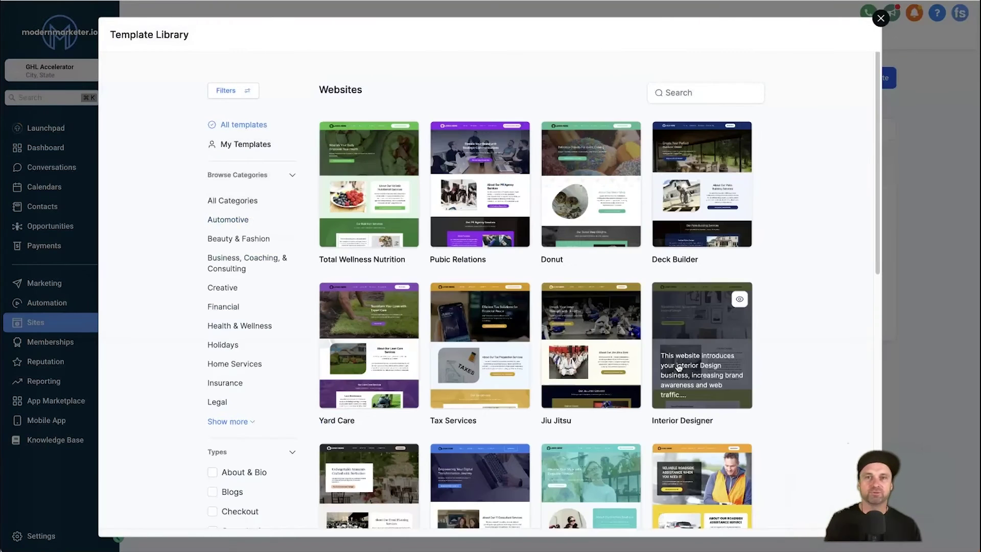
- Search the website templates for linktree and load more results
{"action": "left_click", "coordinate": [697, 92]}
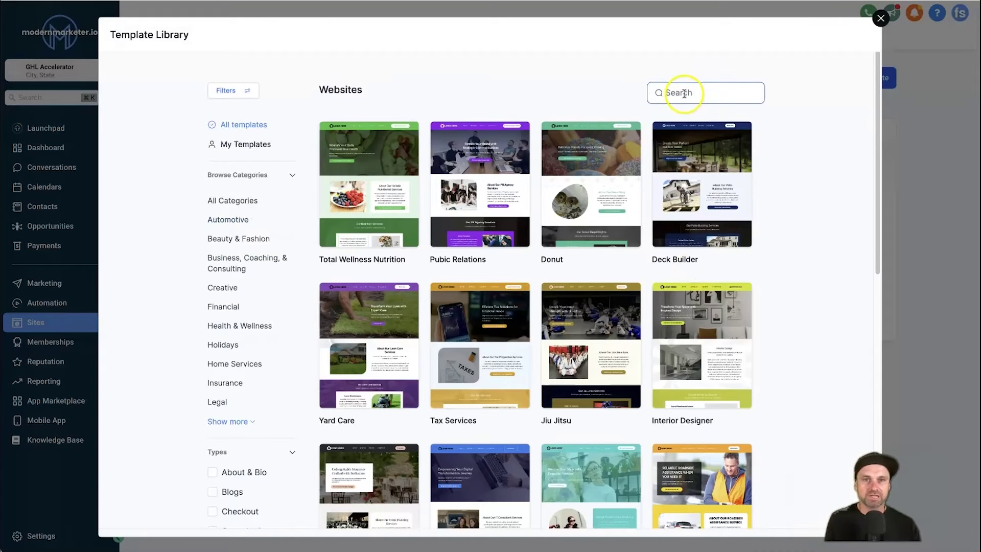
{"action": "left_click", "coordinate": [683, 92]}
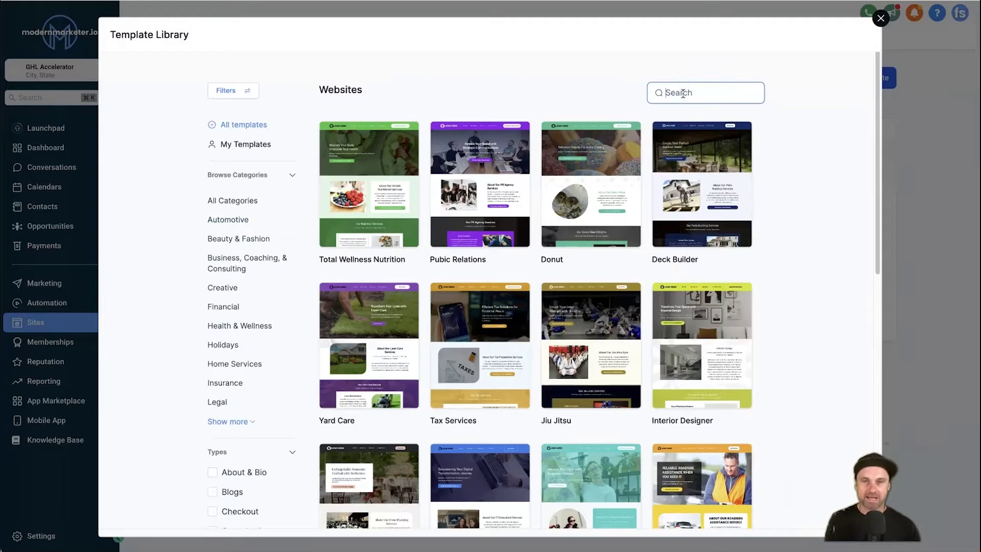
{"action": "type", "text": "linktree"}
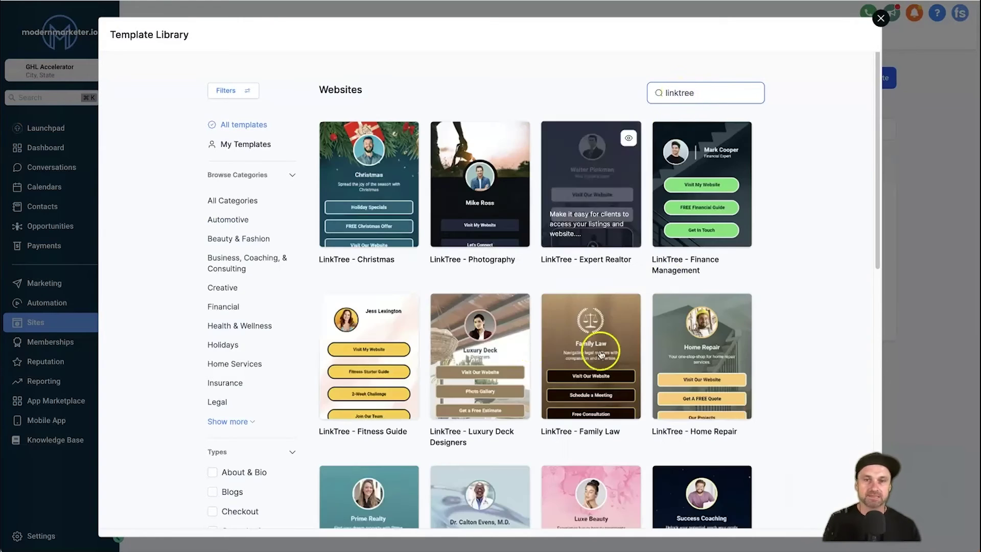
{"action": "scroll", "coordinate": [557, 388], "scroll_direction": "down", "scroll_amount": 7}
{"action": "scroll", "coordinate": [550, 427], "scroll_direction": "down", "scroll_amount": 3}
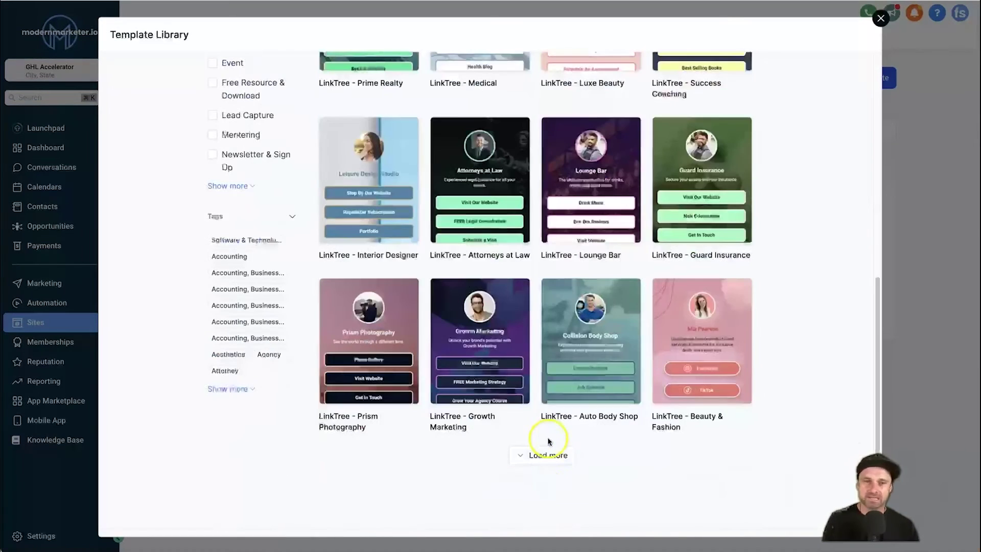
{"action": "left_click", "coordinate": [547, 456]}
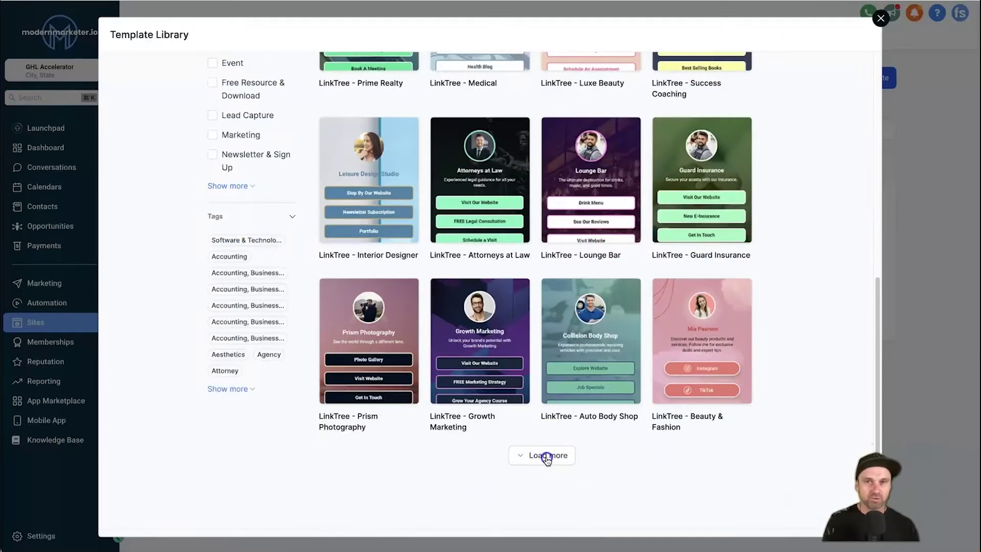
{"action": "scroll", "coordinate": [584, 389], "scroll_direction": "down", "scroll_amount": 3}
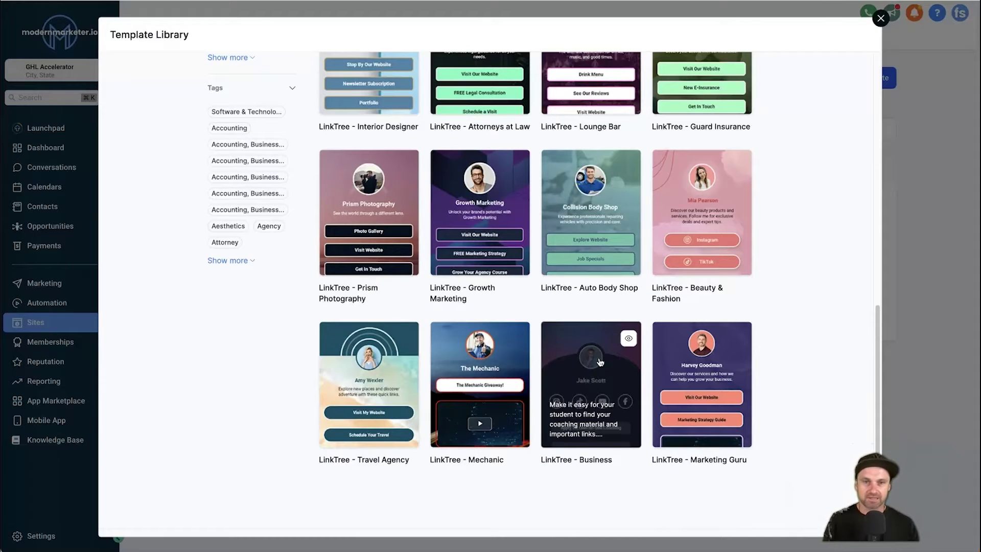
- Choose the LinkTree - Business template for the new website and open its page in the editor
{"action": "left_click", "coordinate": [604, 387]}
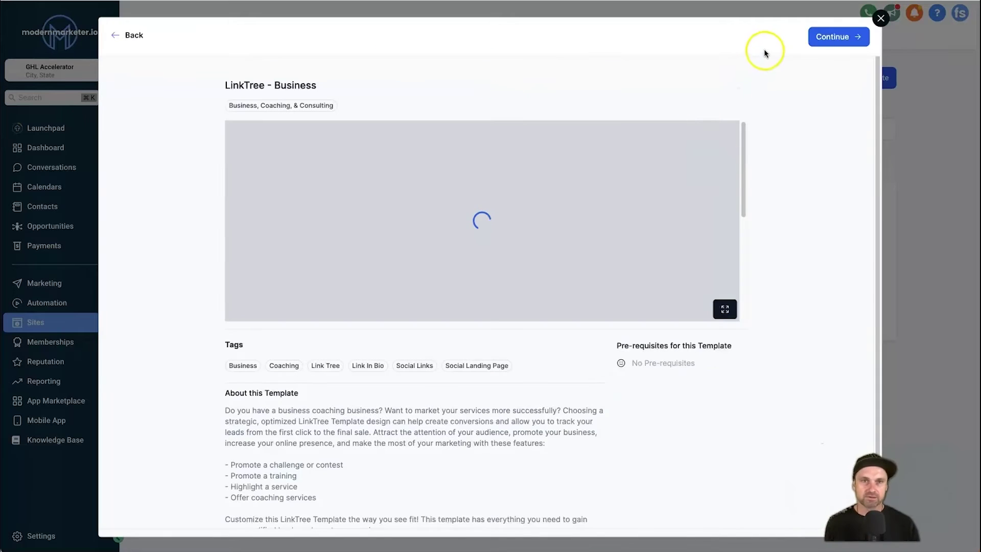
{"action": "left_click", "coordinate": [833, 36]}
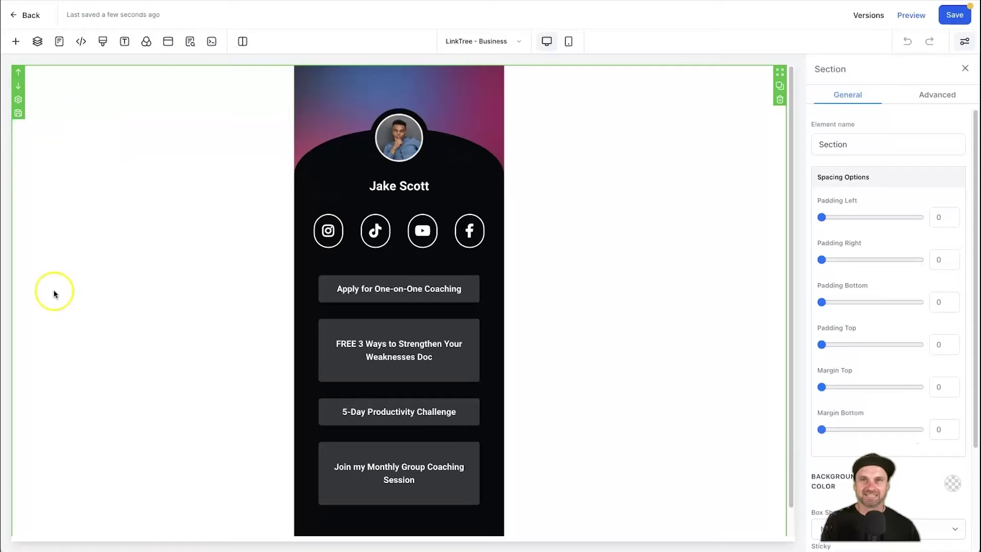
{"action": "left_click", "coordinate": [165, 214]}
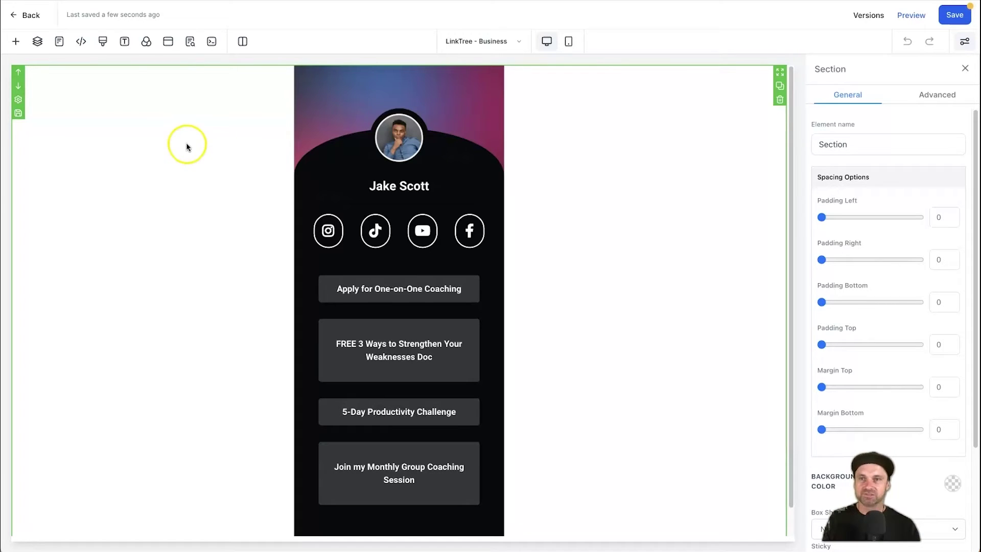
- Open the page's popup for editing and add a 1 Column row to it
{"action": "left_click", "coordinate": [168, 42]}
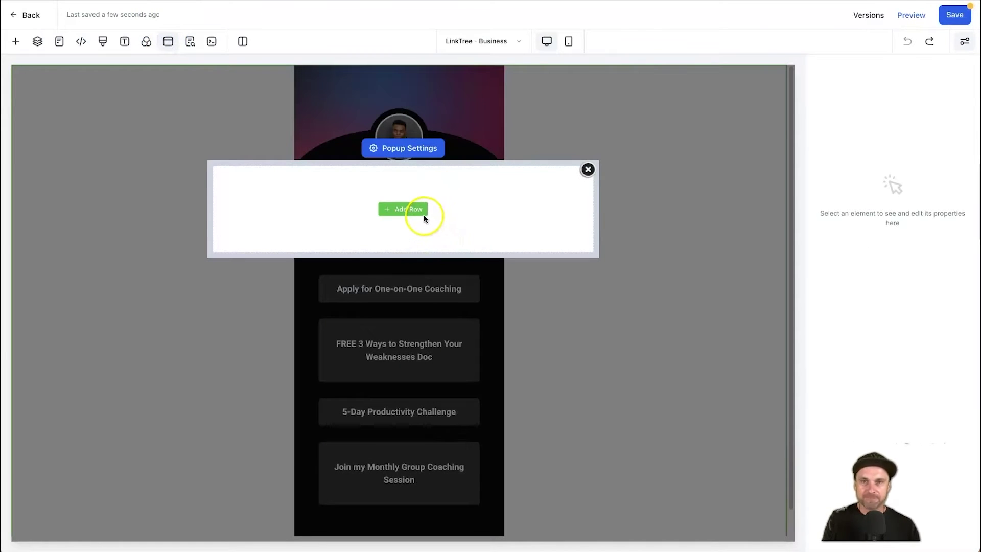
{"action": "left_click", "coordinate": [414, 212]}
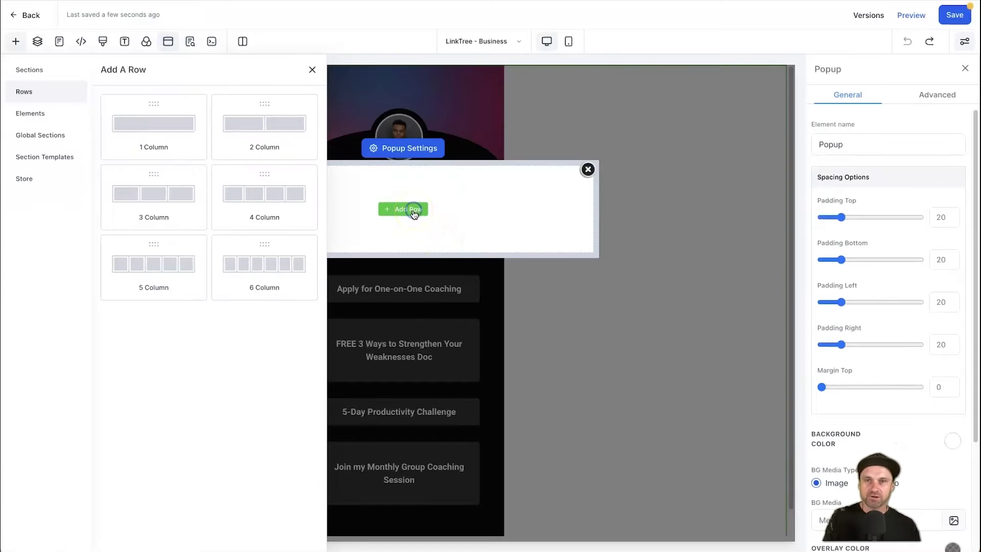
{"action": "left_click", "coordinate": [175, 130]}
{"action": "mouse_move", "coordinate": [375, 240]}
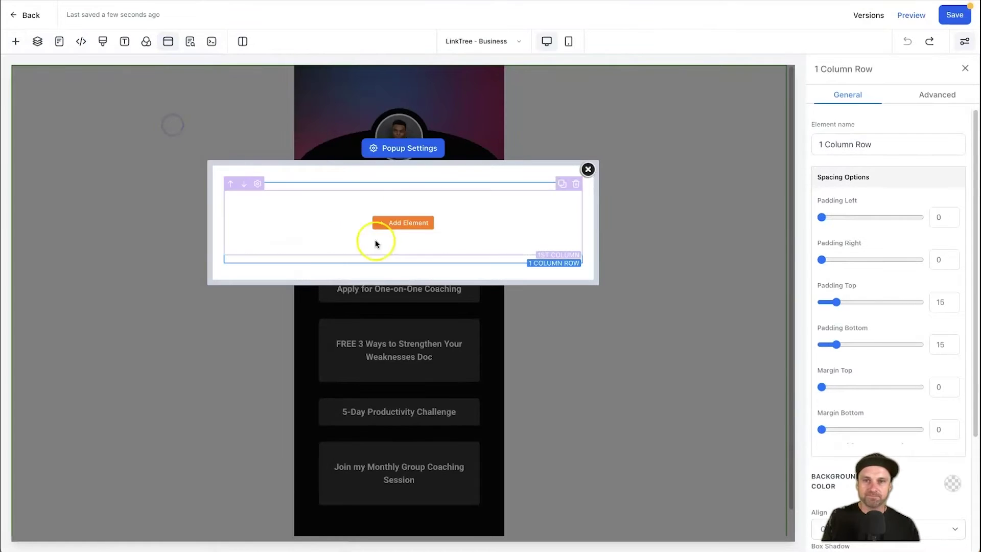
- Find the order elements and add a 1 Step Order element to the popup's column
{"action": "left_click", "coordinate": [406, 223]}
{"action": "left_click", "coordinate": [230, 107]}
{"action": "type", "text": "order"}
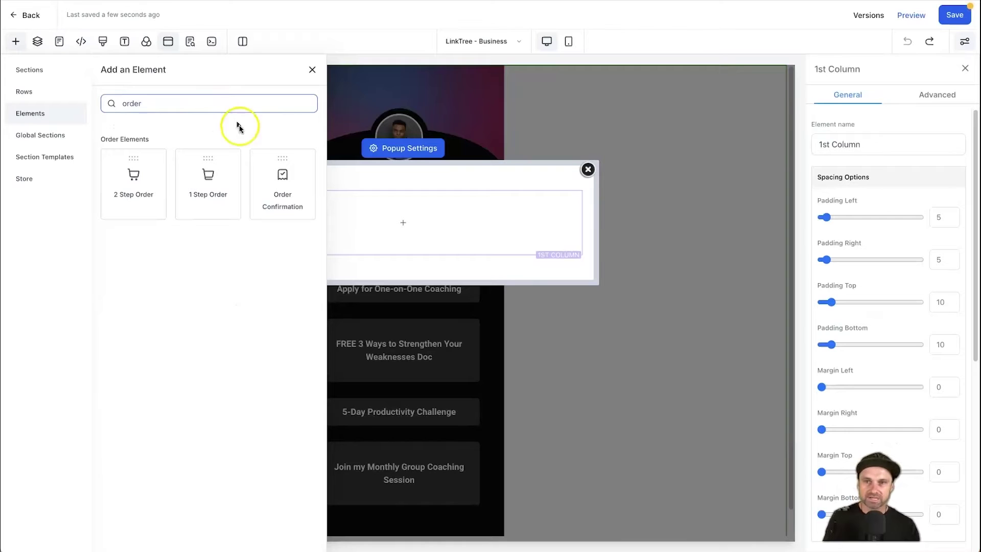
{"action": "left_click_drag", "start_coordinate": [205, 183], "coordinate": [342, 232]}
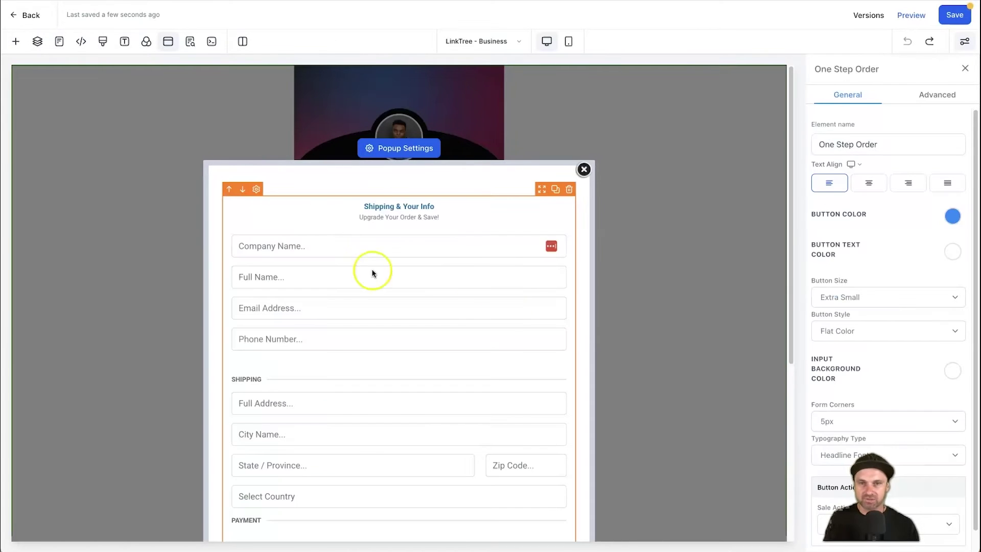
- Set the order form's Toggle Shipping option to Hide Shipping
{"action": "scroll", "coordinate": [440, 261], "scroll_direction": "down", "scroll_amount": 1}
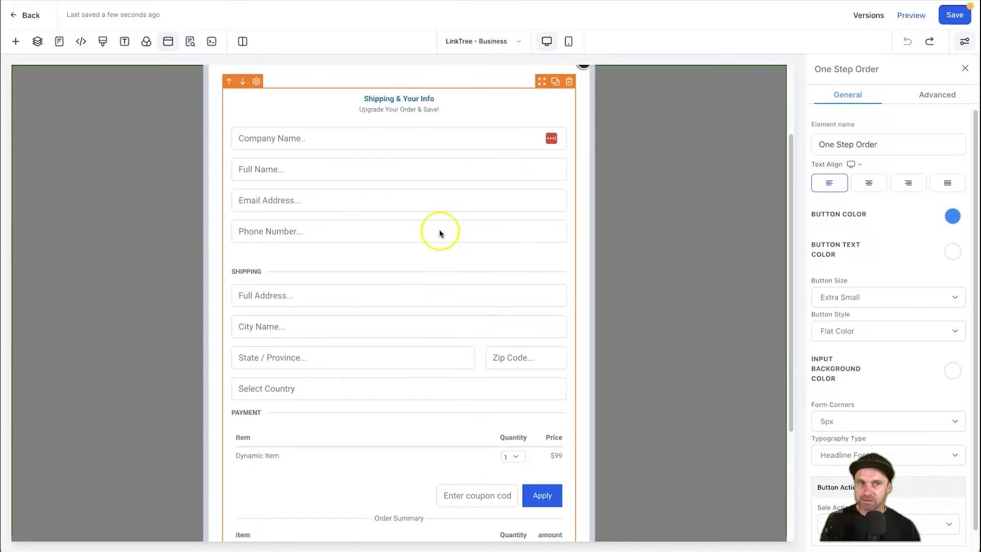
{"action": "left_click", "coordinate": [928, 95]}
{"action": "scroll", "coordinate": [844, 320], "scroll_direction": "down", "scroll_amount": 2}
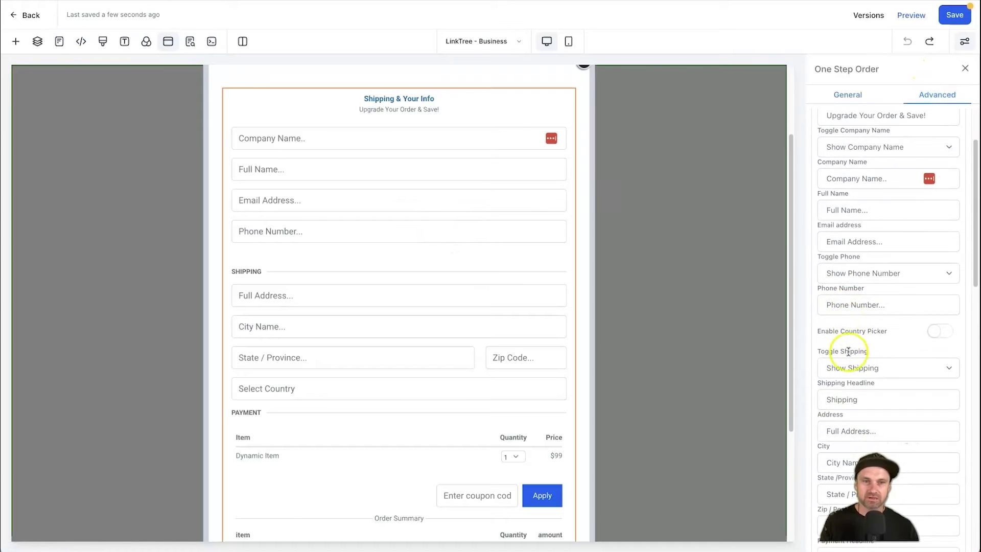
{"action": "left_click", "coordinate": [844, 368]}
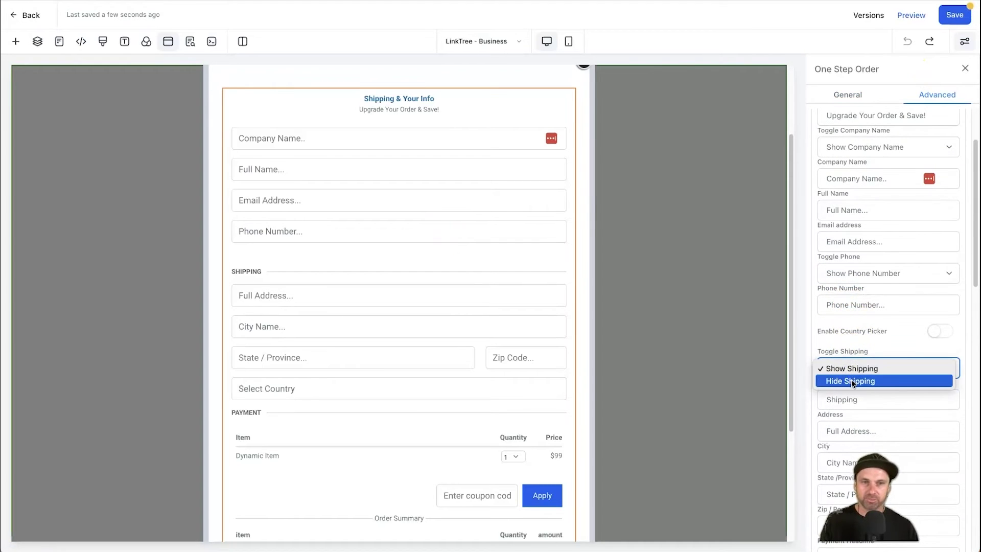
{"action": "left_click", "coordinate": [853, 381]}
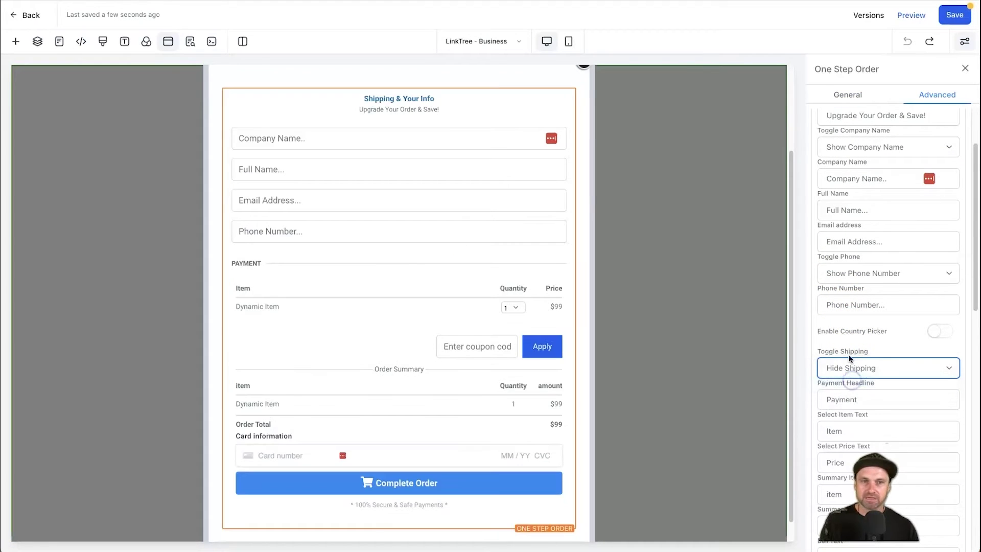
- Set the order form's sale action to the option that takes a redirect URL
{"action": "left_click", "coordinate": [837, 97]}
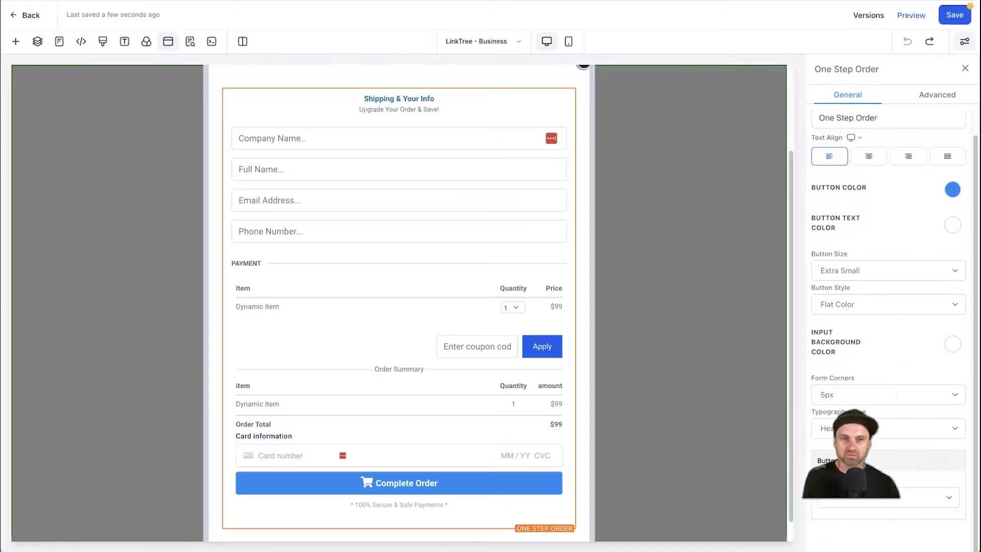
{"action": "left_click", "coordinate": [856, 503]}
{"action": "left_click", "coordinate": [857, 501]}
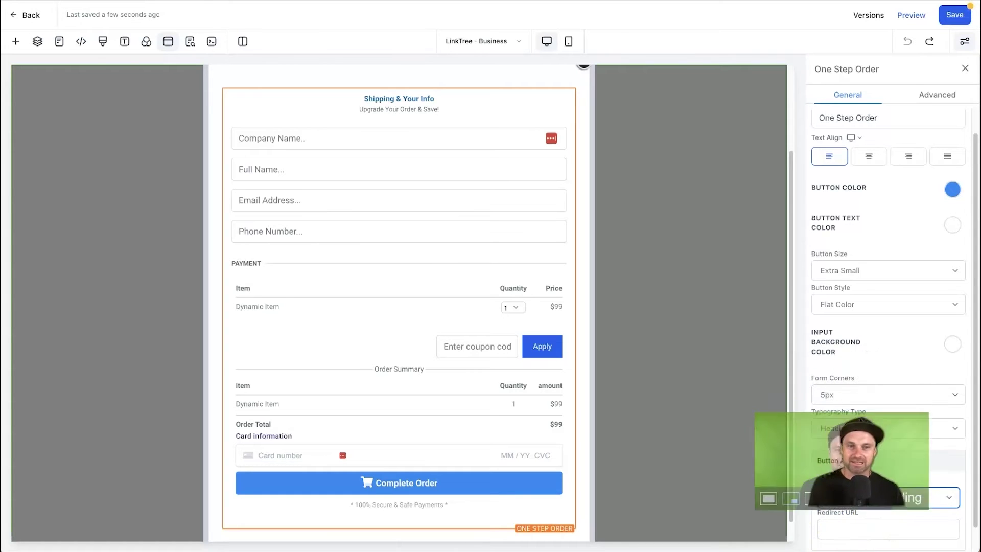
- Close the popup and save the page, leaving the SEO meta data unfilled
{"action": "left_click", "coordinate": [596, 268]}
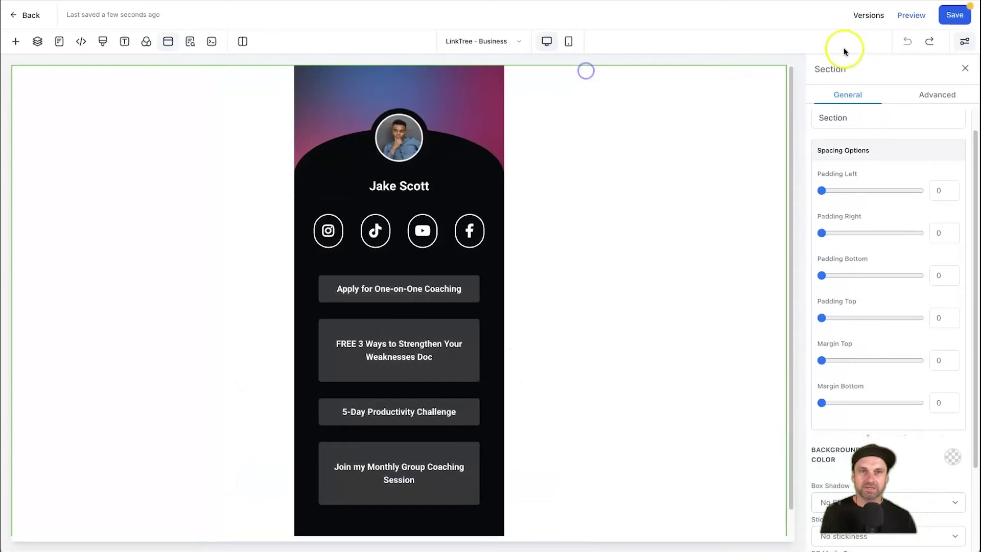
{"action": "left_click", "coordinate": [955, 15]}
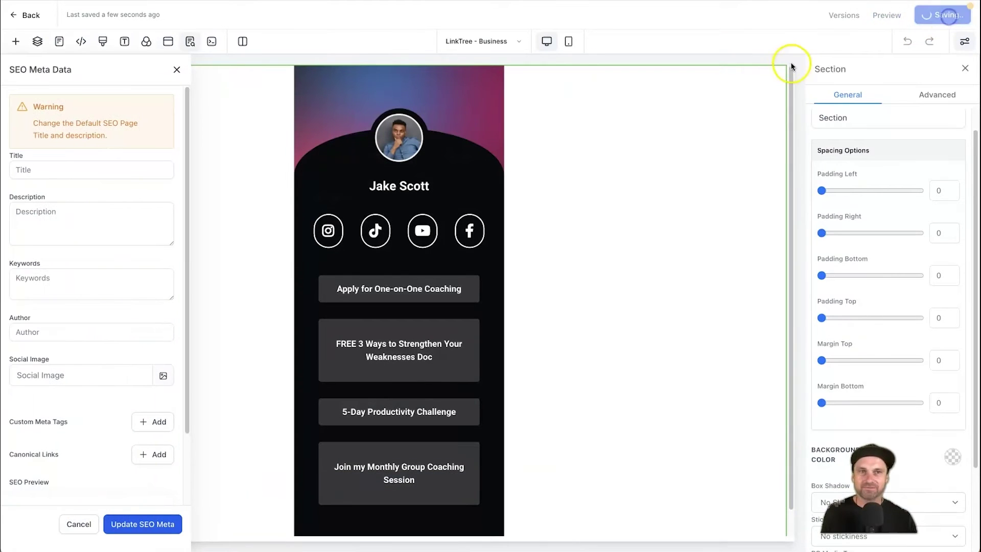
{"action": "left_click", "coordinate": [180, 73]}
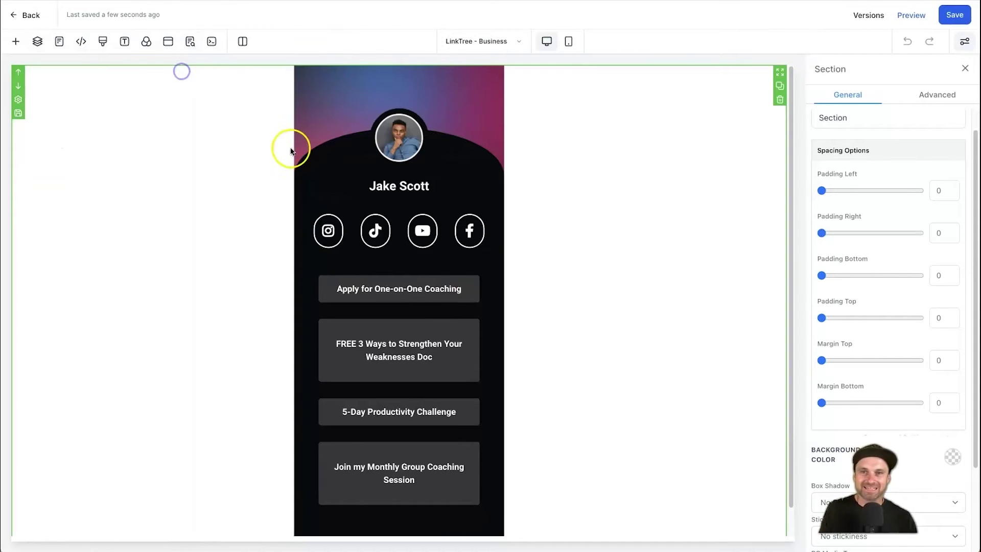
- Change the Apply for One-on-One Coaching button's text to "Enrol in the Mastery Course" and link it to Open popup
{"action": "left_click", "coordinate": [432, 291]}
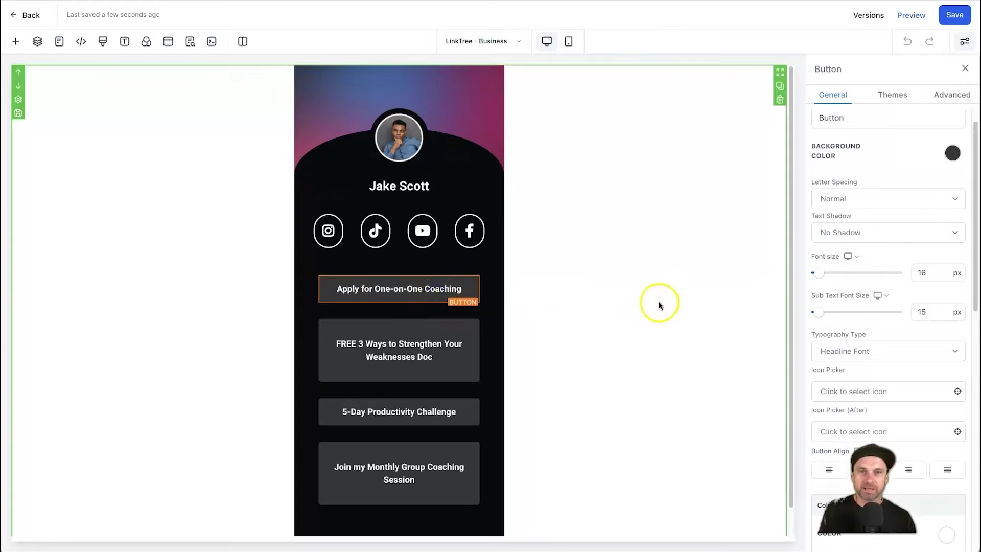
{"action": "scroll", "coordinate": [846, 274], "scroll_direction": "up", "scroll_amount": 1}
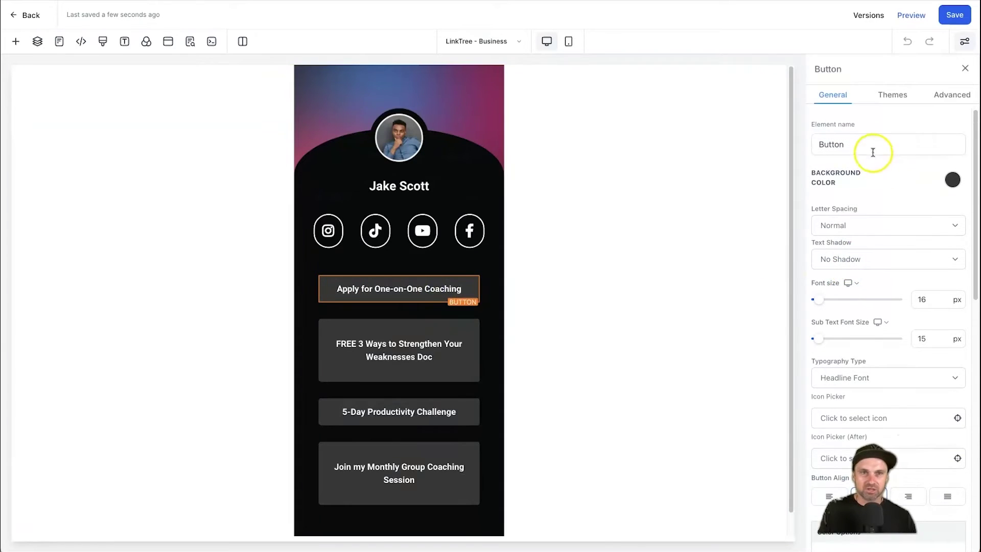
{"action": "scroll", "coordinate": [847, 274], "scroll_direction": "down", "scroll_amount": 10}
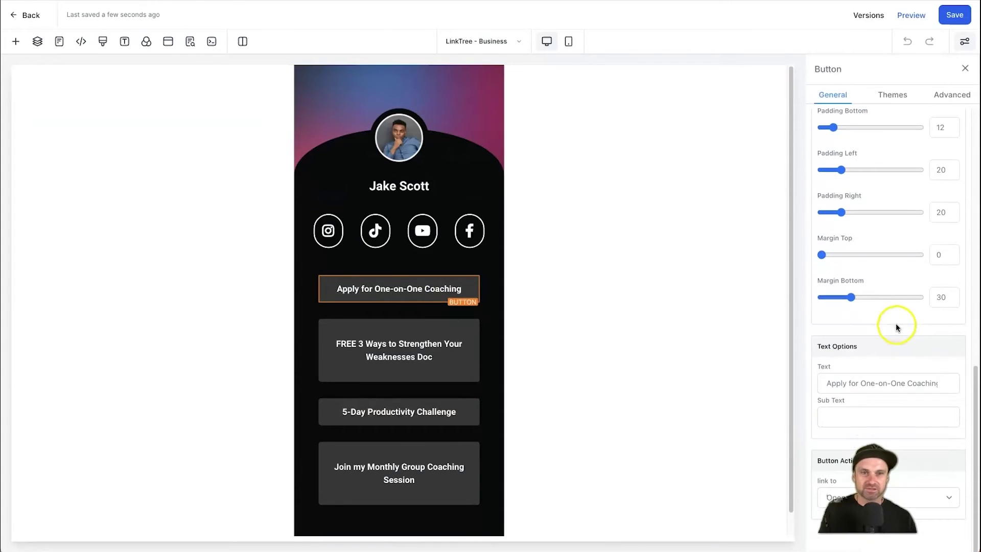
{"action": "triple_click", "coordinate": [850, 382]}
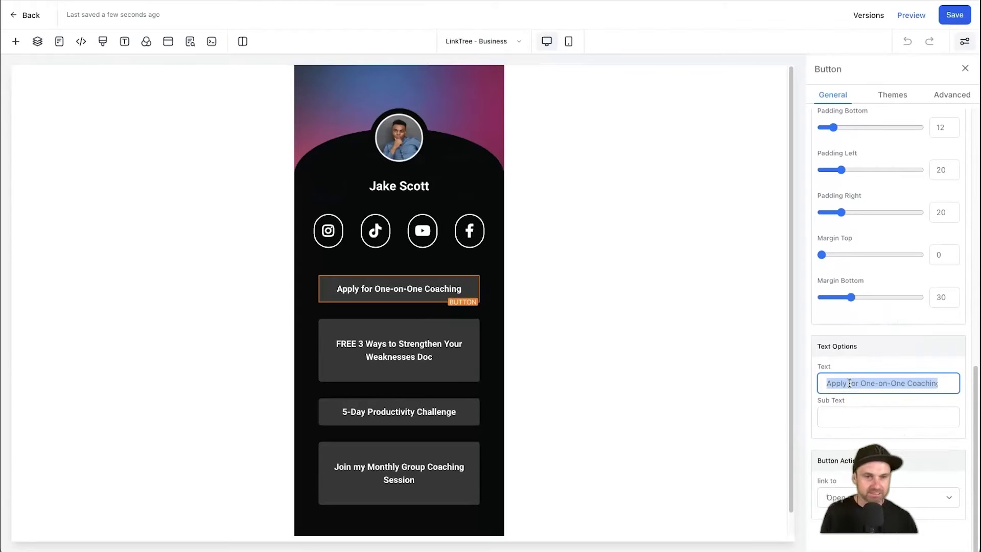
{"action": "type", "text": "Enrol i"}
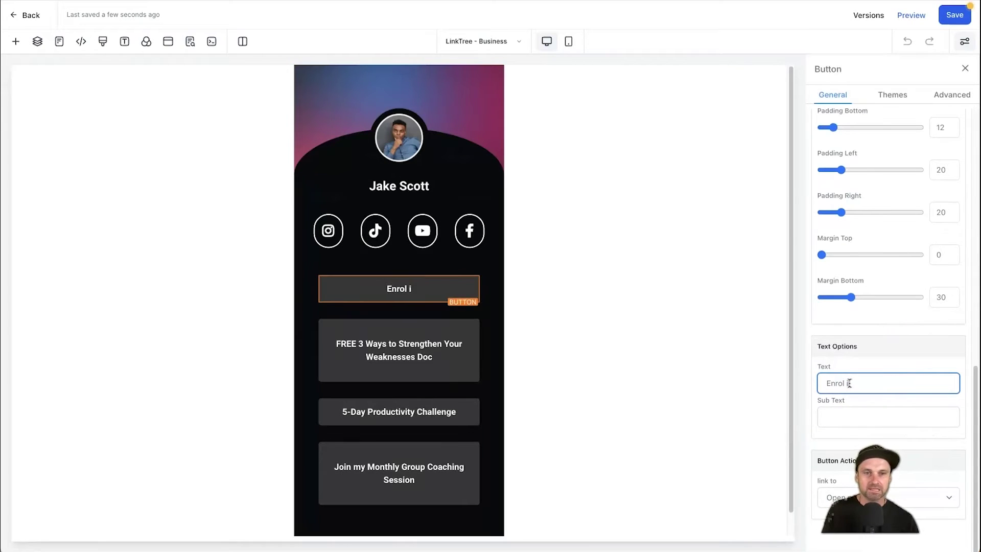
{"action": "type", "text": "n the Mastery Course"}
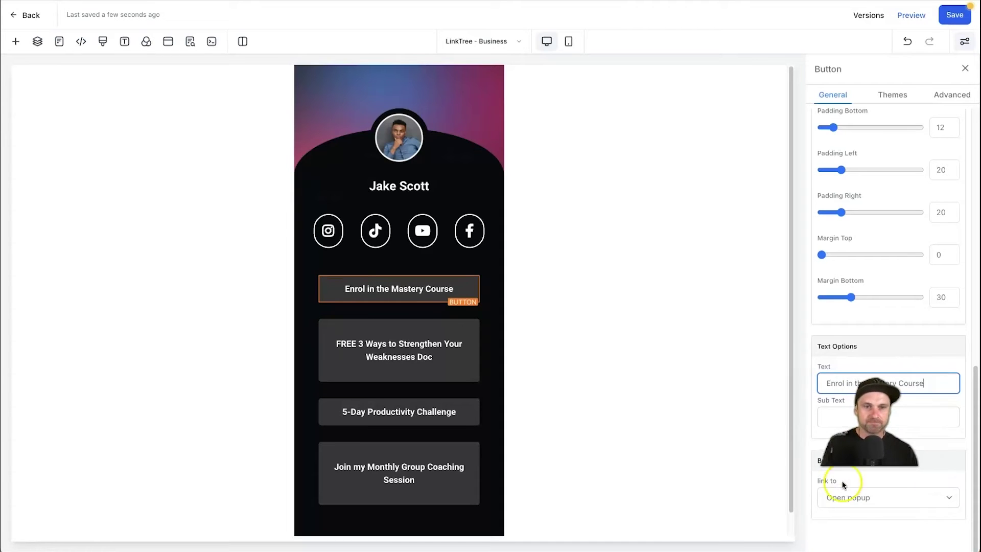
{"action": "left_click", "coordinate": [857, 502]}
{"action": "left_click", "coordinate": [857, 500]}
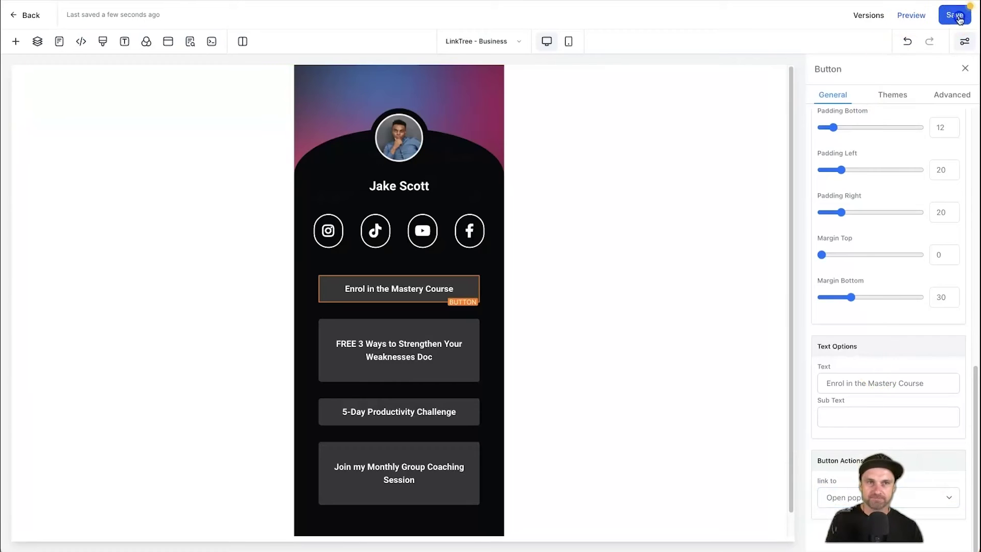
- Save the page and leave the editor for the website's page list
{"action": "left_click", "coordinate": [955, 14]}
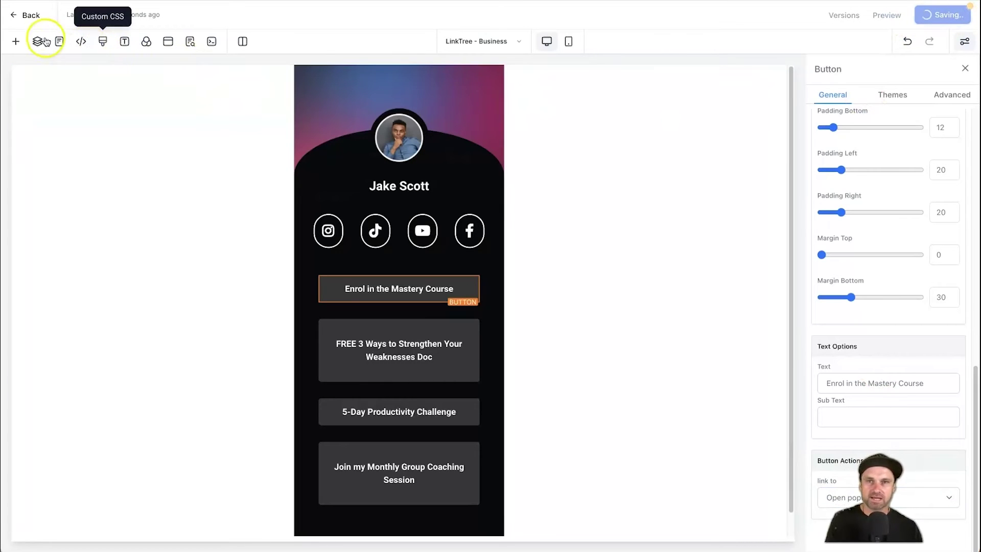
{"action": "left_click", "coordinate": [21, 19]}
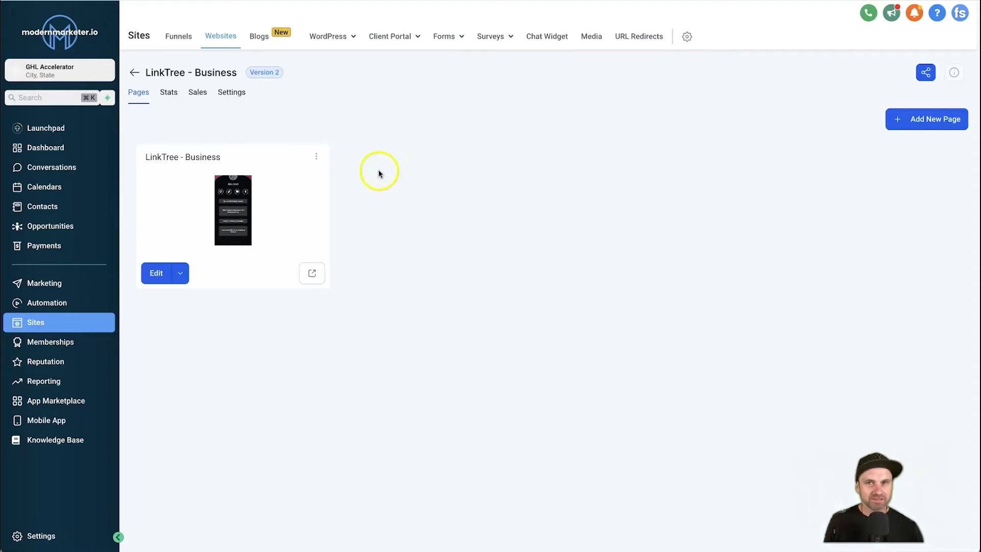
- Rename the LinkTree - Business page to "Stan Store Mastery Course" and set its path to /stan-store
{"action": "left_click", "coordinate": [316, 156]}
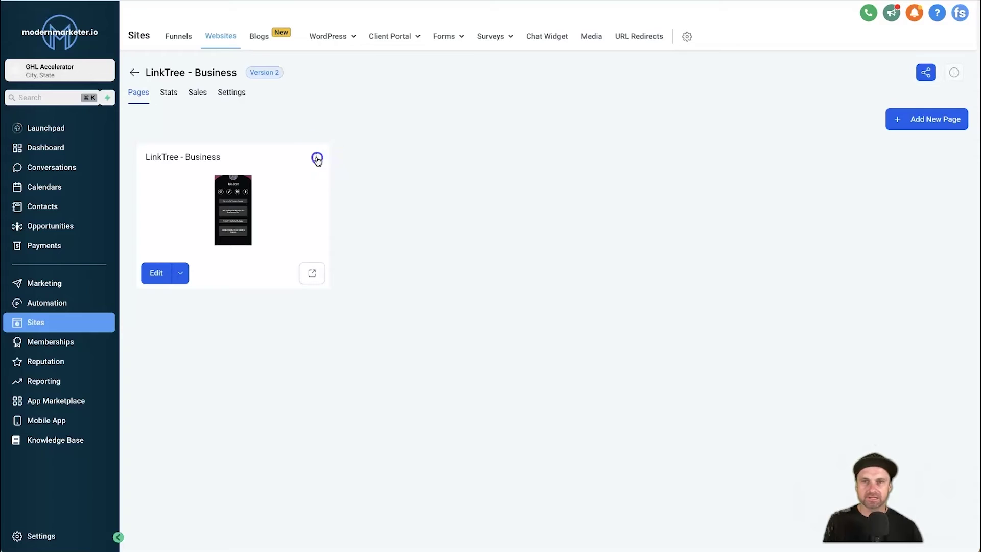
{"action": "left_click", "coordinate": [312, 82]}
{"action": "left_click", "coordinate": [401, 240]}
{"action": "triple_click", "coordinate": [397, 238]}
{"action": "type", "text": "Stan Store Mastery Course"}
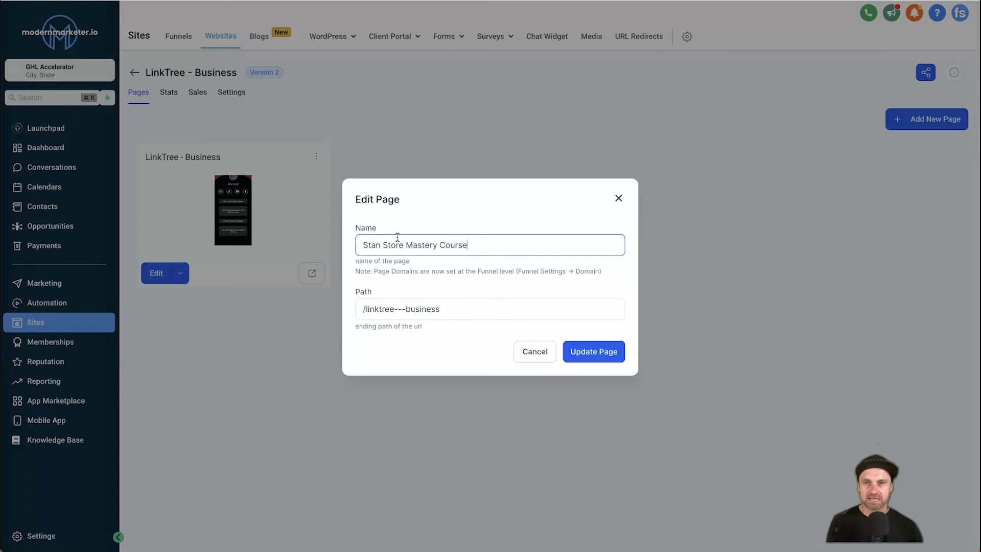
{"action": "left_click_drag", "start_coordinate": [366, 309], "coordinate": [462, 313]}
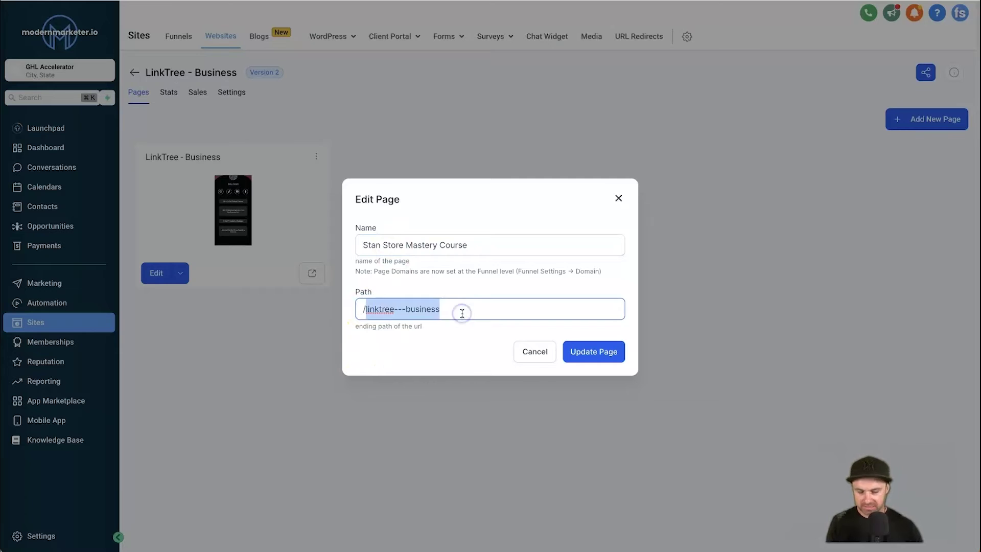
{"action": "type", "text": "stan-store"}
{"action": "left_click", "coordinate": [608, 351]}
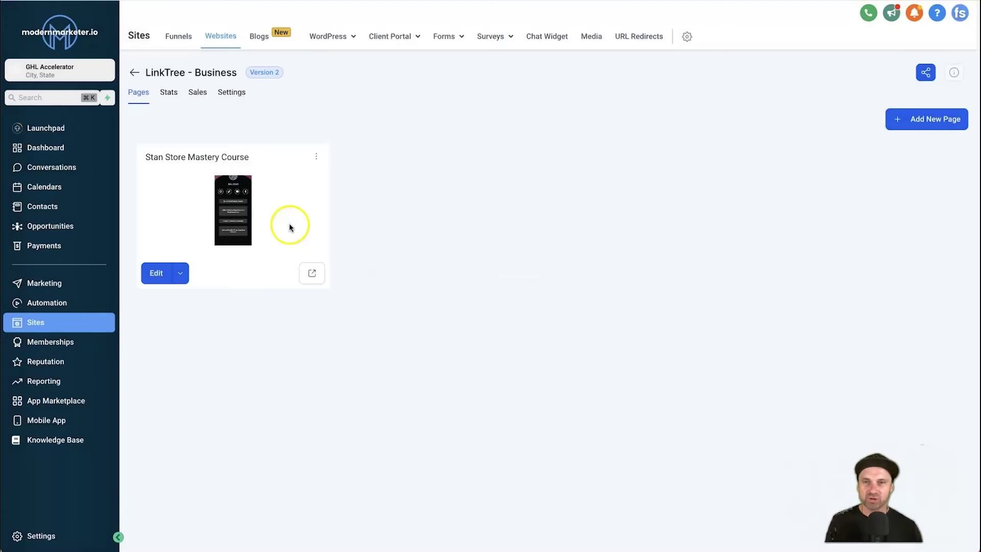
- Add the Mastery Course product with its Mastery Course price to the Stan Store Mastery Course page
{"action": "left_click", "coordinate": [316, 157]}
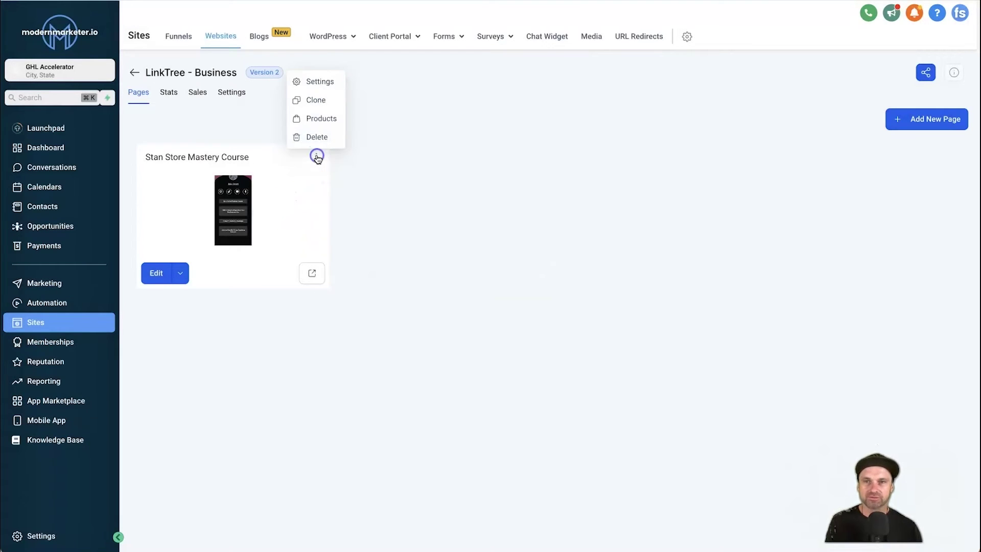
{"action": "left_click", "coordinate": [315, 120]}
{"action": "left_click", "coordinate": [943, 156]}
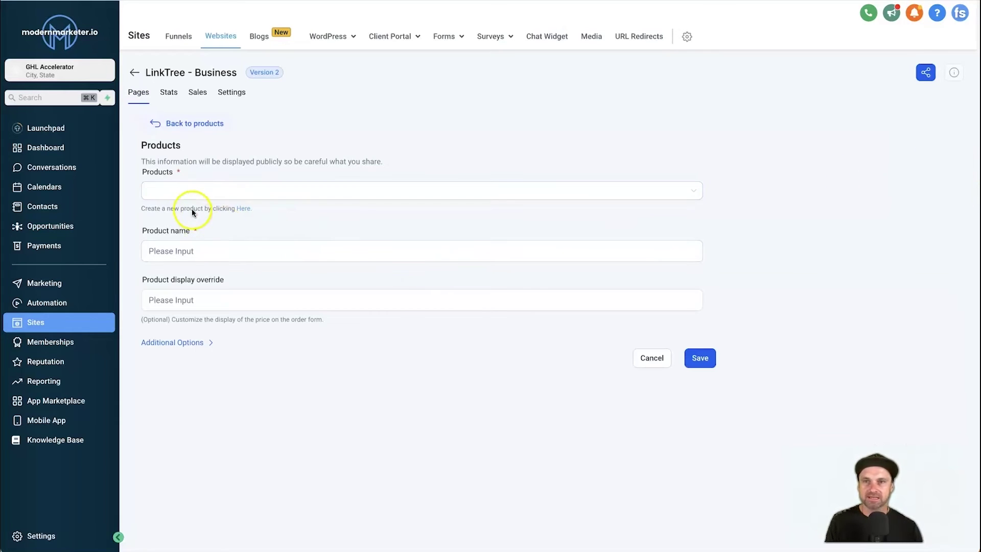
{"action": "left_click", "coordinate": [177, 192]}
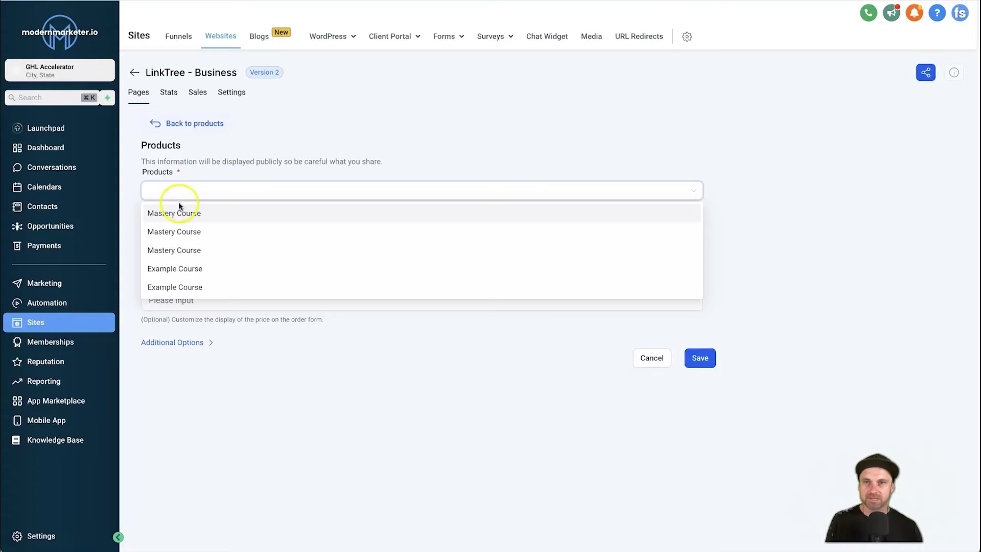
{"action": "left_click", "coordinate": [182, 212]}
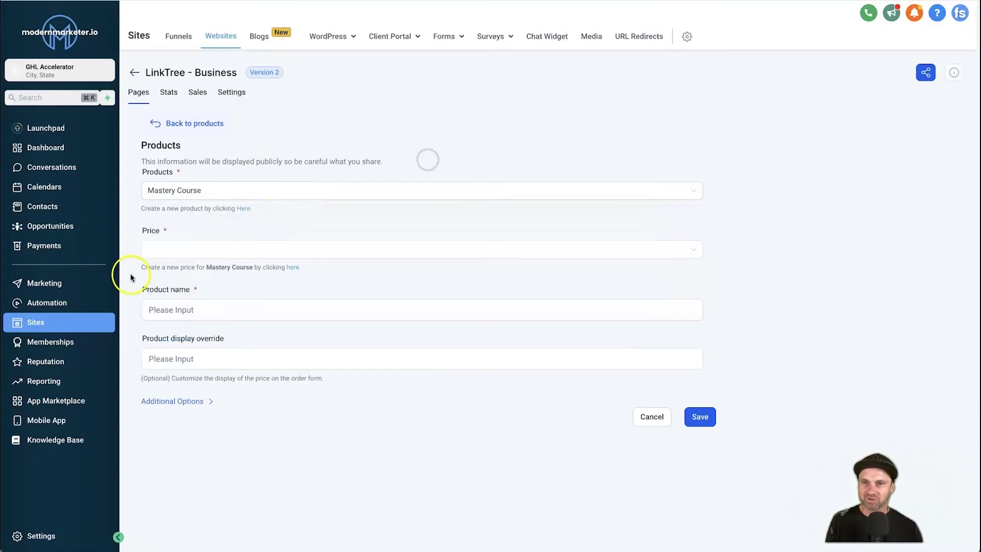
{"action": "left_click", "coordinate": [178, 252]}
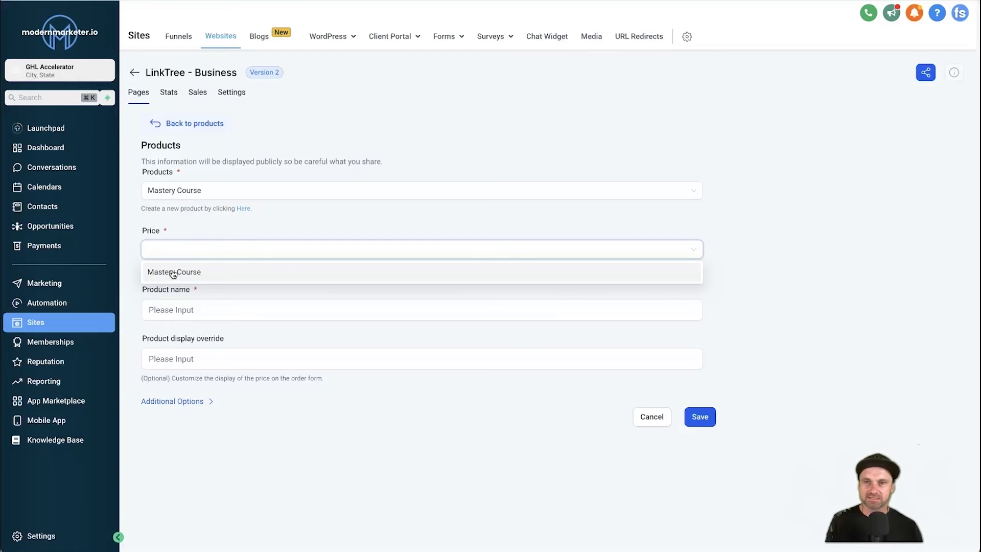
{"action": "left_click", "coordinate": [174, 272]}
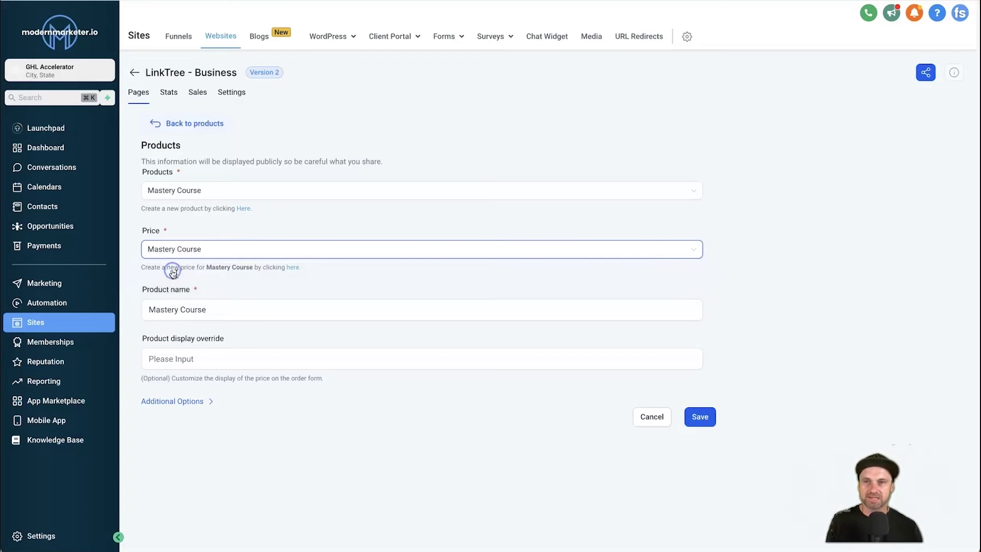
{"action": "left_click", "coordinate": [709, 418]}
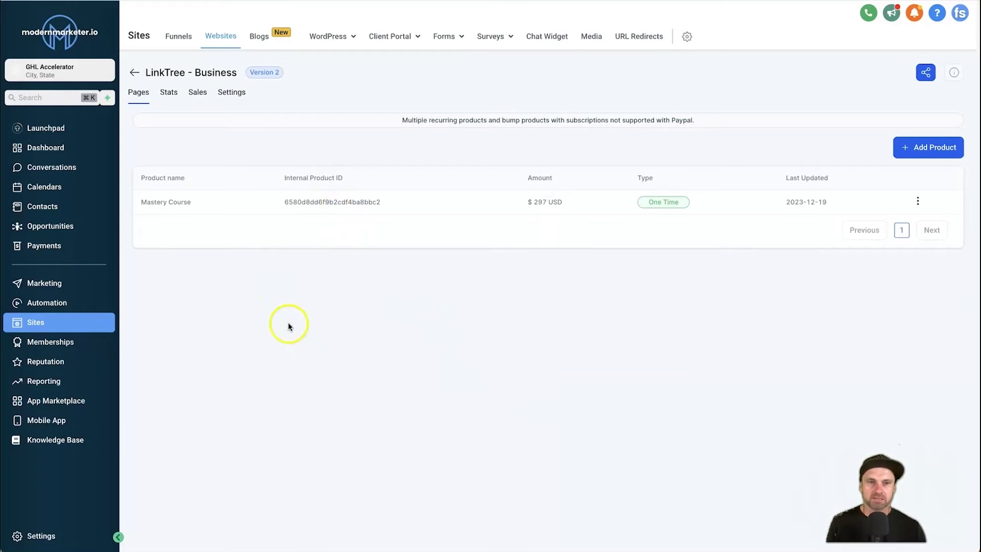
{"action": "left_click", "coordinate": [146, 71]}
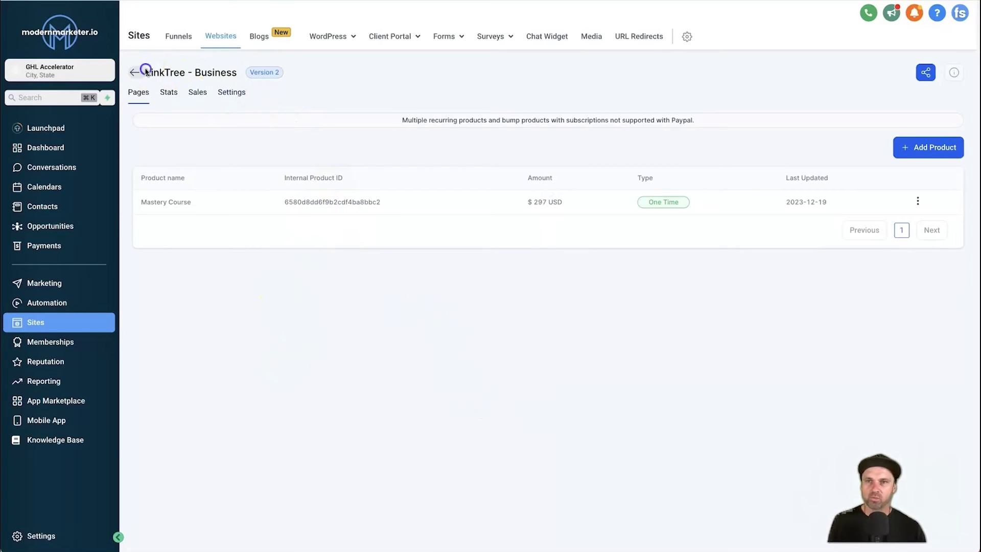
- Rename the LinkTree - Business website to "Stan Store", set its path to /stan, and save the website settings
{"action": "left_click_drag", "start_coordinate": [236, 71], "coordinate": [166, 72]}
{"action": "left_click", "coordinate": [304, 104]}
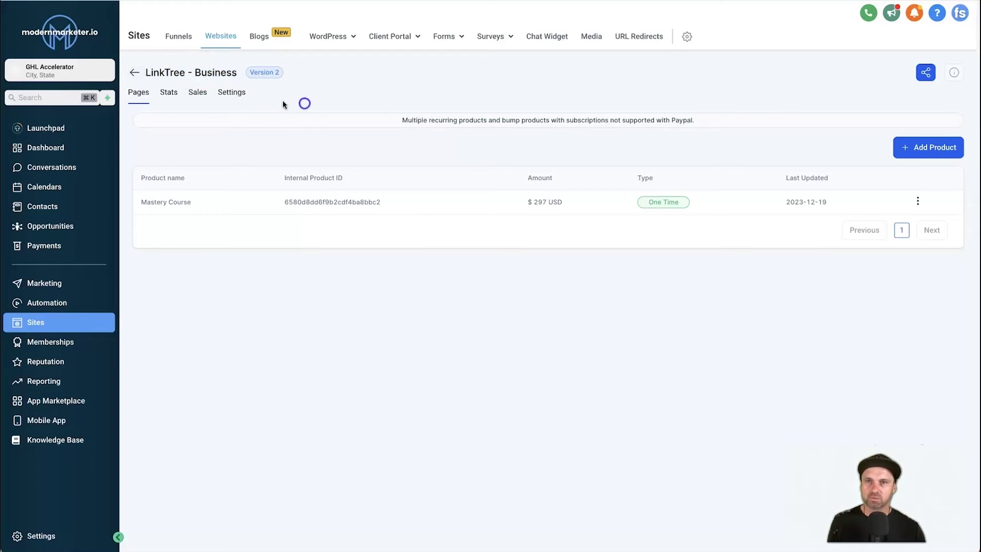
{"action": "left_click", "coordinate": [237, 96]}
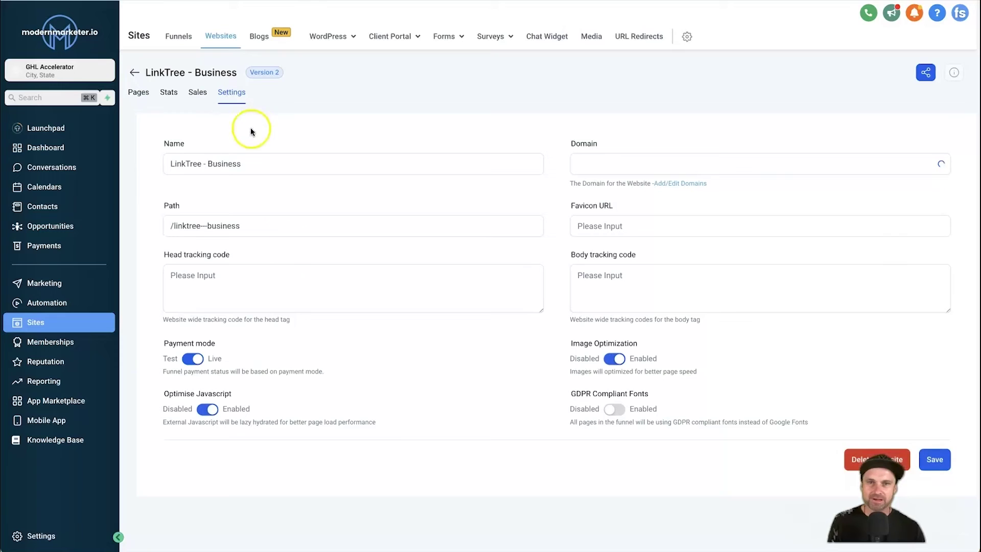
{"action": "triple_click", "coordinate": [216, 168]}
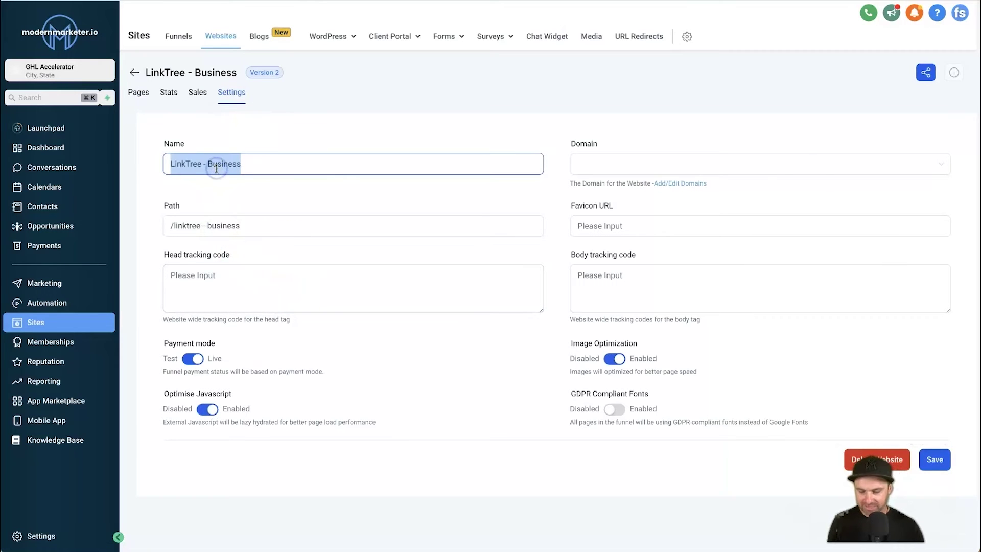
{"action": "type", "text": "Stan Store"}
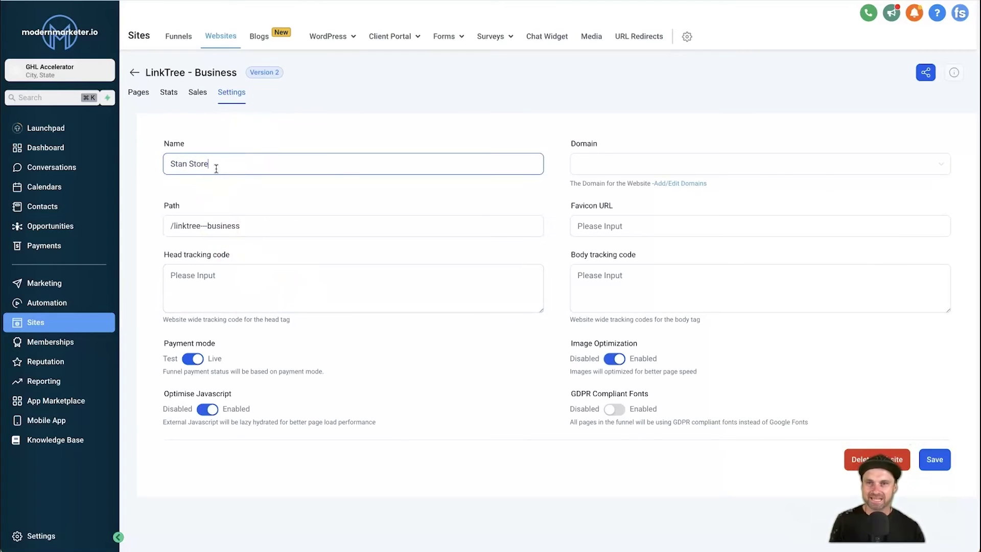
{"action": "left_click_drag", "start_coordinate": [174, 226], "coordinate": [243, 225]}
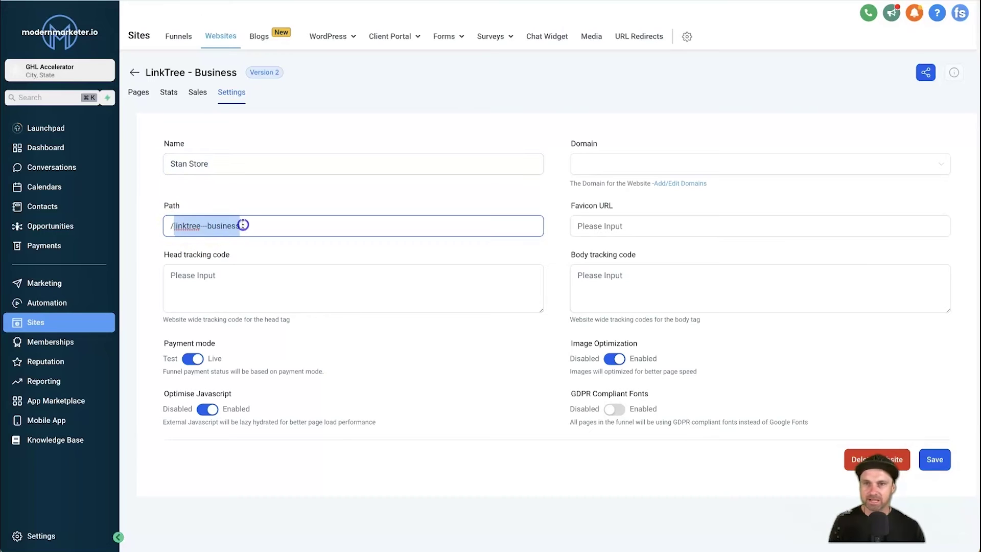
{"action": "type", "text": "stan"}
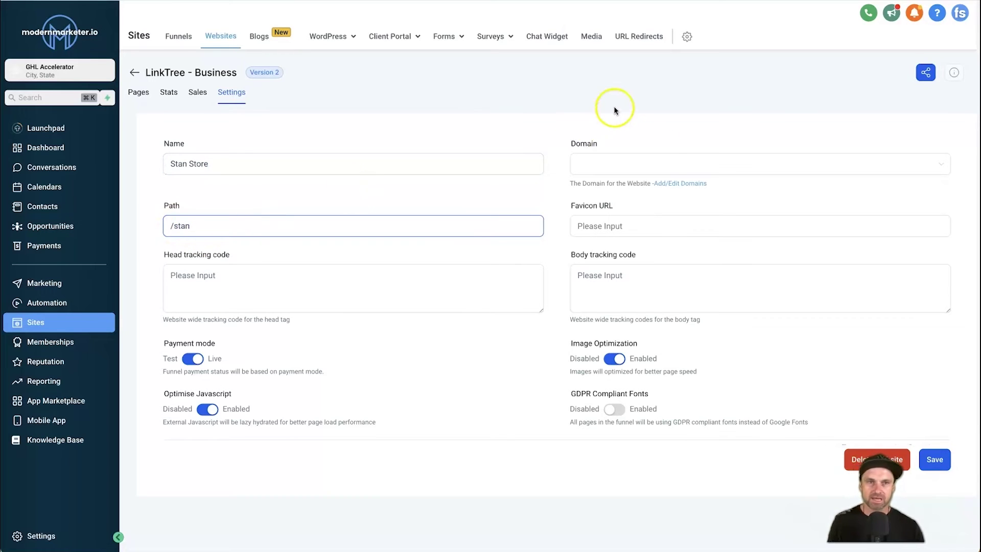
{"action": "left_click", "coordinate": [940, 404]}
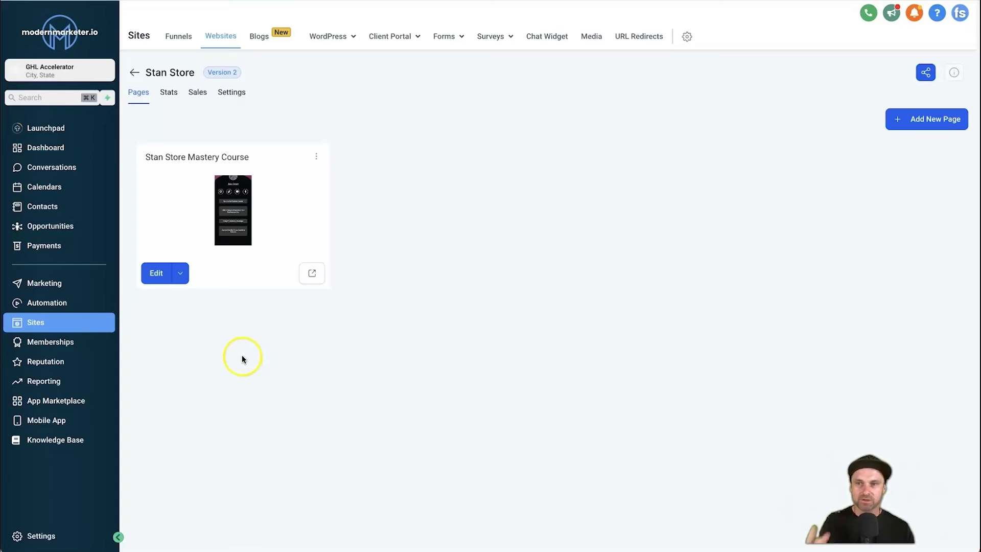
- Create an automation workflow from scratch and name it "Mastery Course: Stan Store"
{"action": "left_click", "coordinate": [69, 302]}
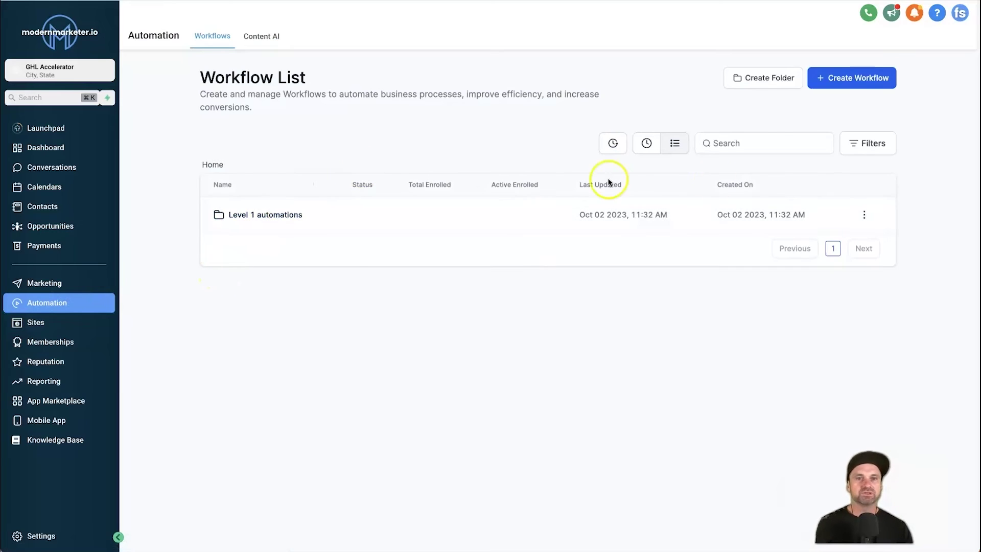
{"action": "left_click", "coordinate": [828, 82]}
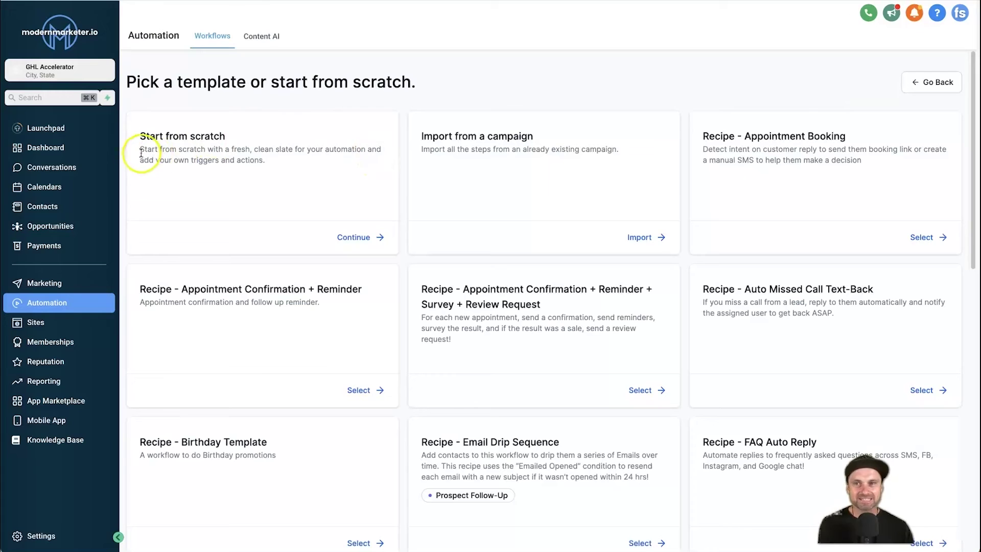
{"action": "left_click", "coordinate": [359, 238]}
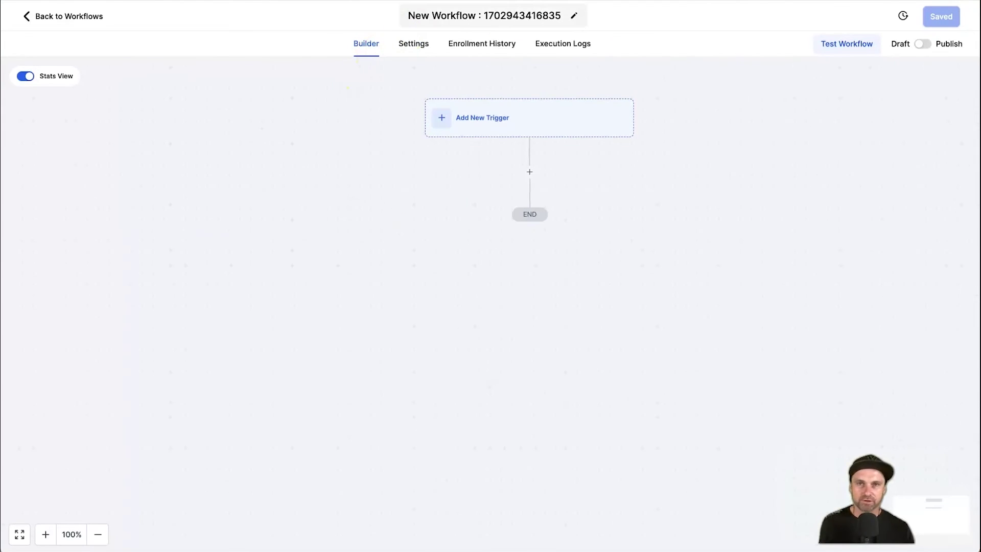
{"action": "left_click", "coordinate": [513, 11]}
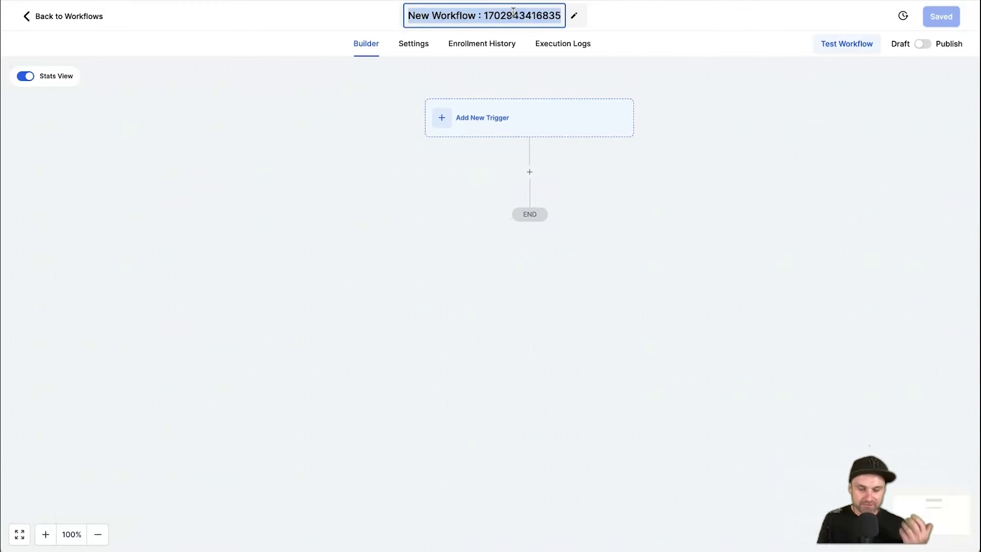
{"action": "type", "text": "Ma"}
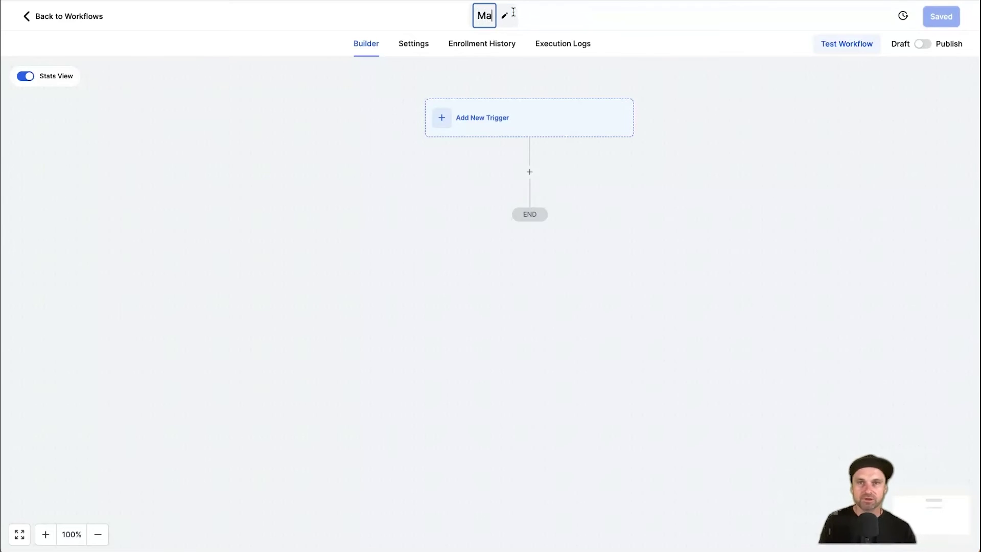
{"action": "type", "text": "steryt"}
{"action": "key", "text": "BackSpace"}
{"action": "type", "text": "Cou"}
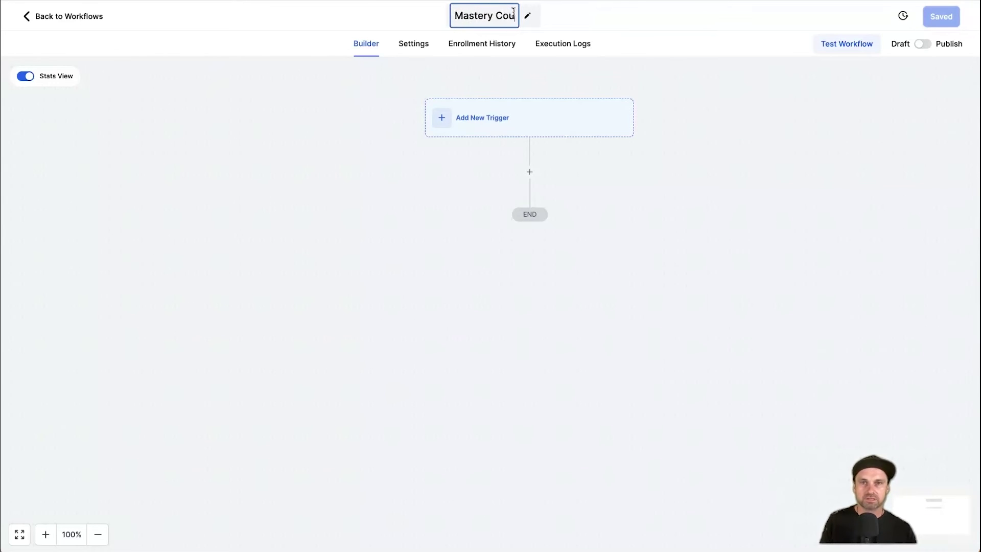
{"action": "type", "text": "rse: Stan Store"}
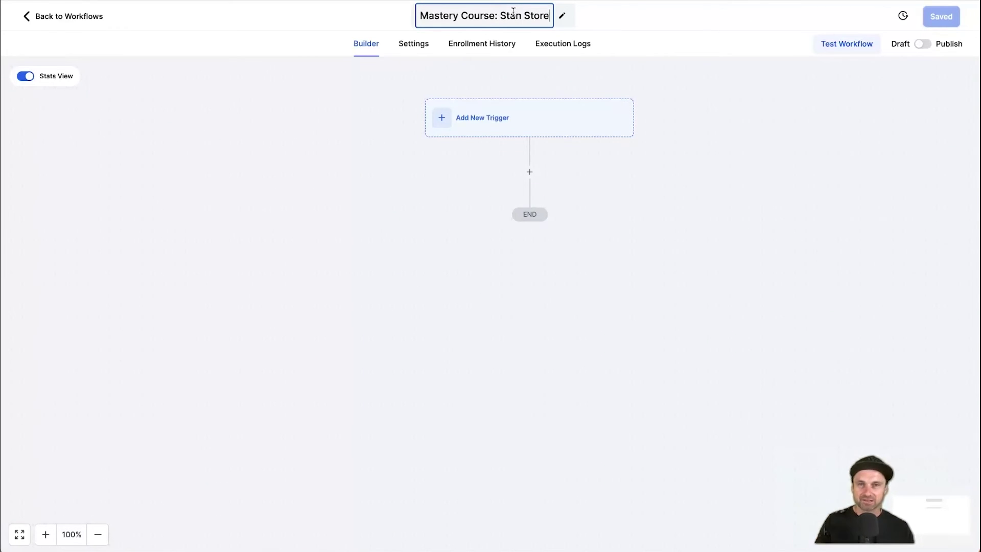
{"action": "left_click", "coordinate": [691, 122]}
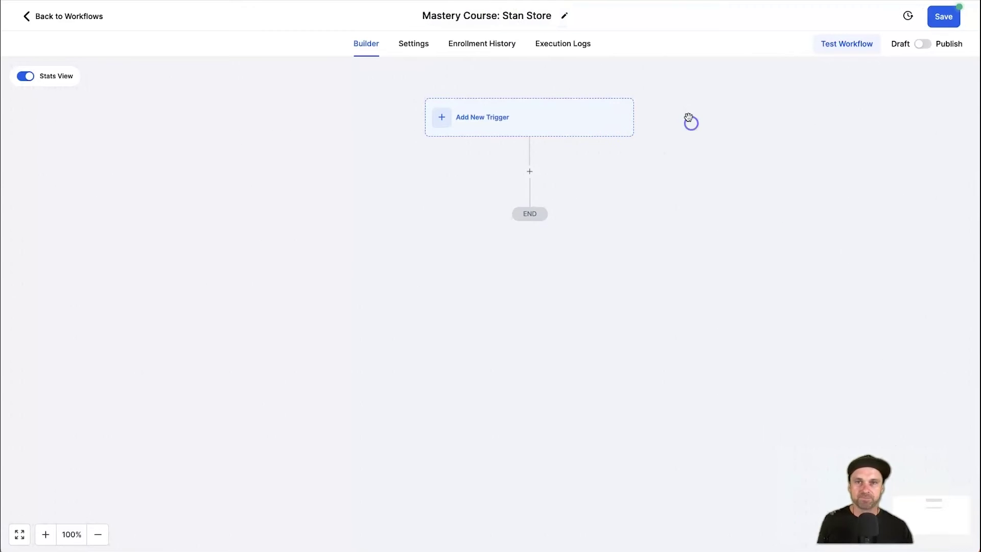
- Add an Order Form Submission trigger filtered to the Stan Store funnel/website
{"action": "left_click", "coordinate": [470, 118]}
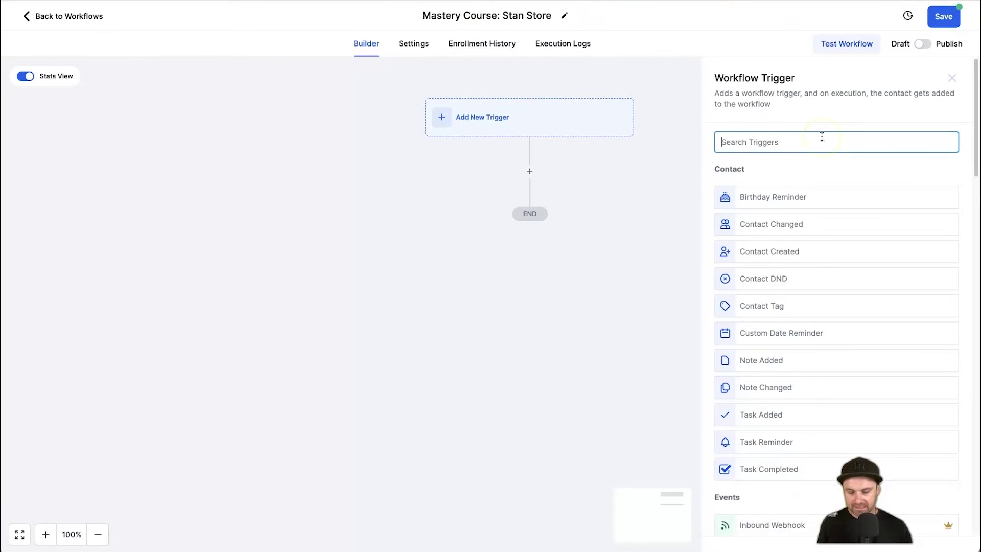
{"action": "type", "text": "order"}
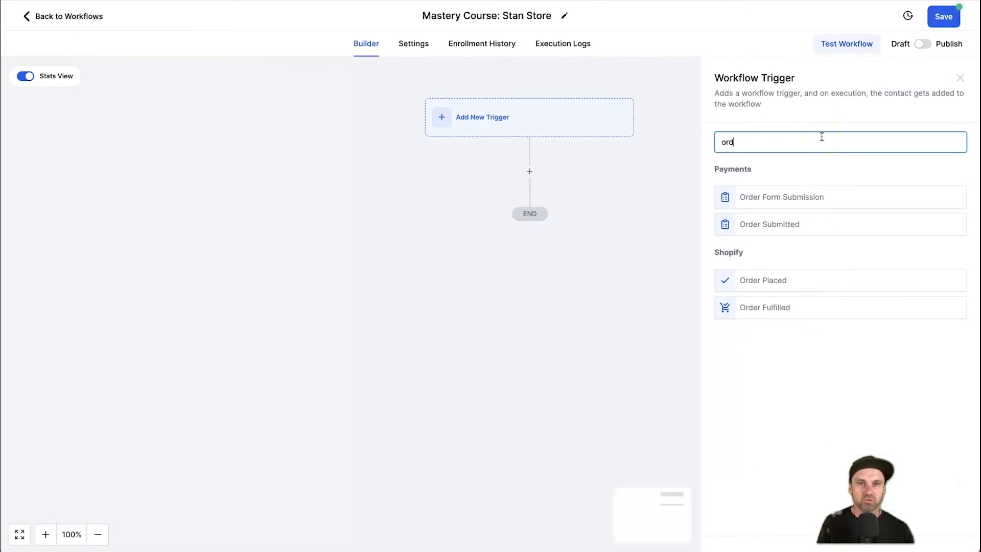
{"action": "left_click", "coordinate": [764, 199]}
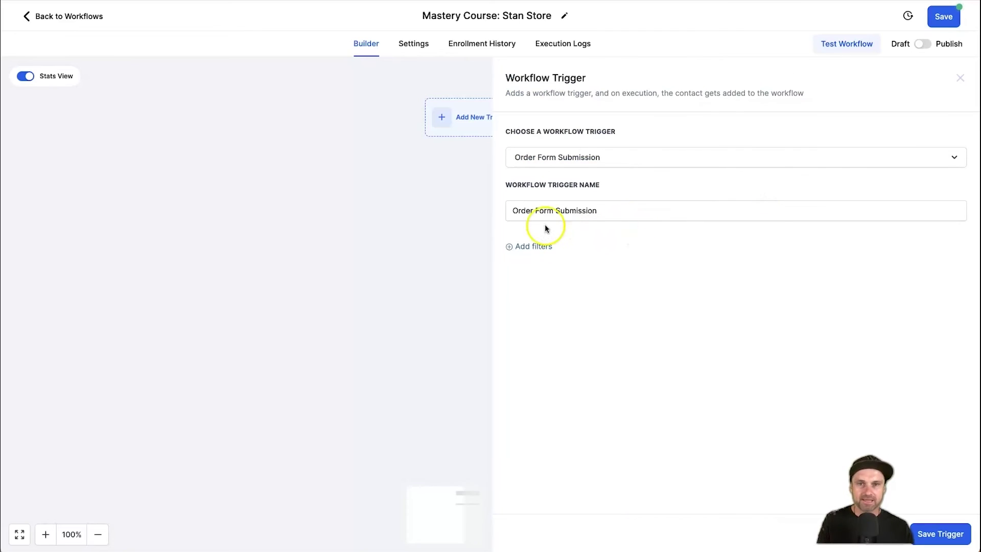
{"action": "left_click", "coordinate": [546, 245]}
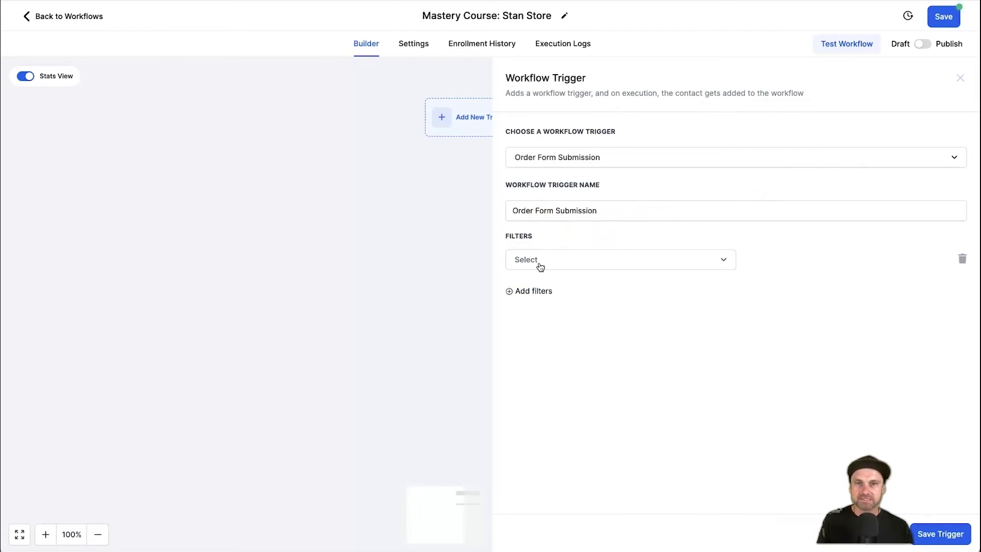
{"action": "left_click", "coordinate": [541, 263]}
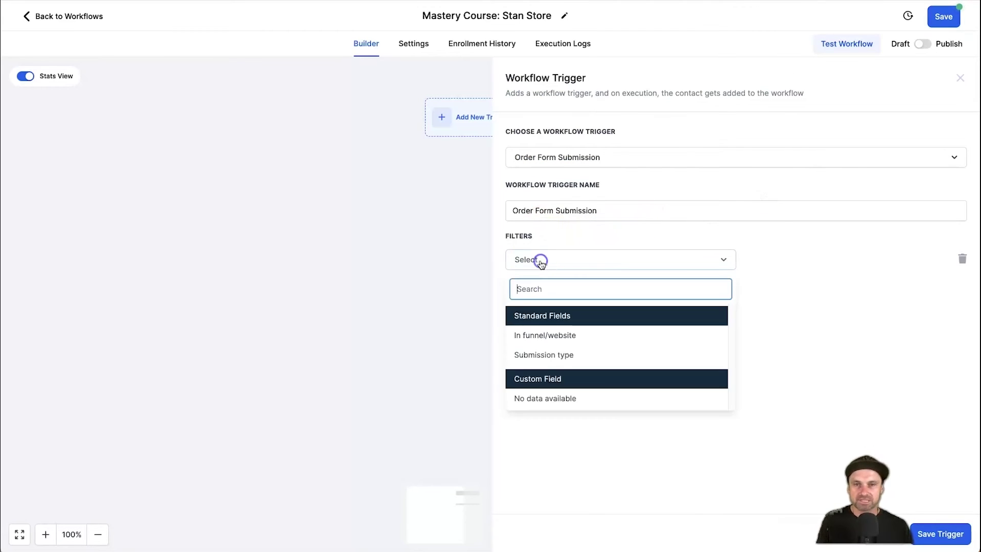
{"action": "left_click", "coordinate": [536, 335]}
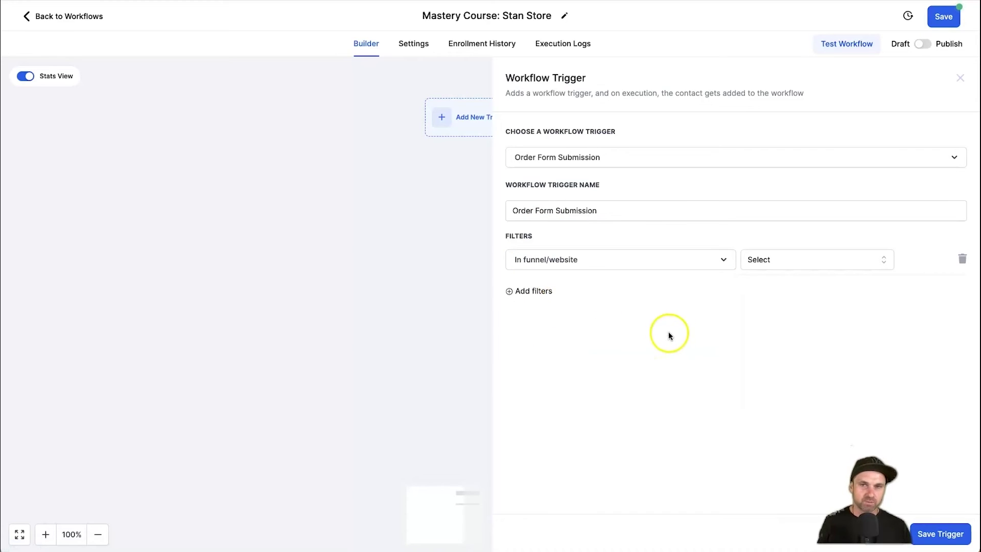
{"action": "left_click", "coordinate": [770, 265]}
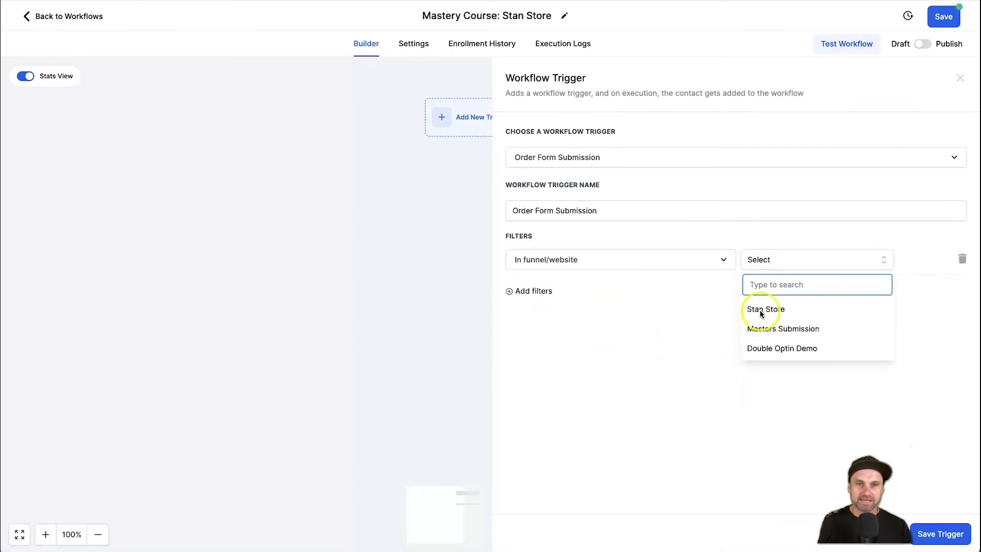
{"action": "left_click", "coordinate": [758, 308]}
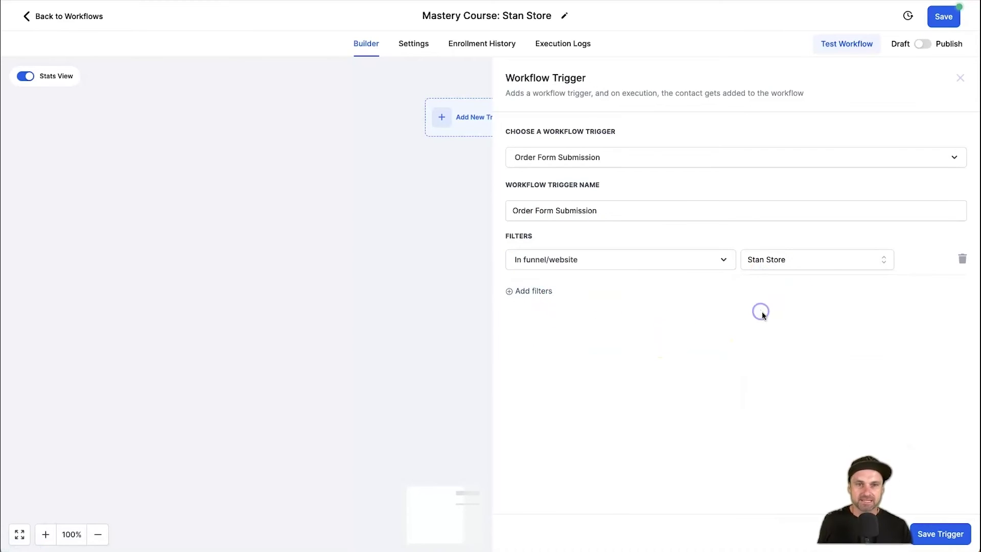
{"action": "left_click", "coordinate": [967, 540]}
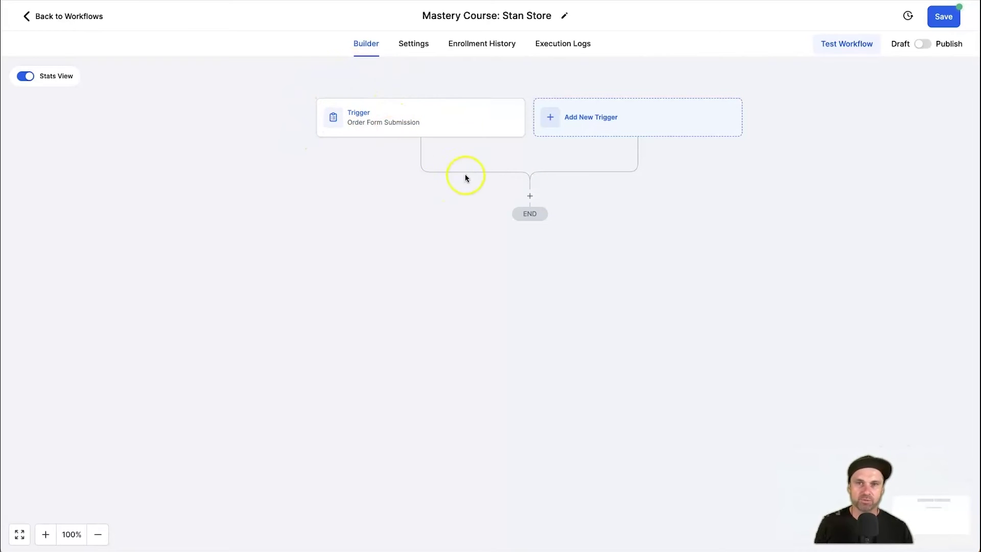
- Add a Membership Grant Offer action for the Mastery Course offer and save the workflow as published
{"action": "left_click", "coordinate": [529, 197]}
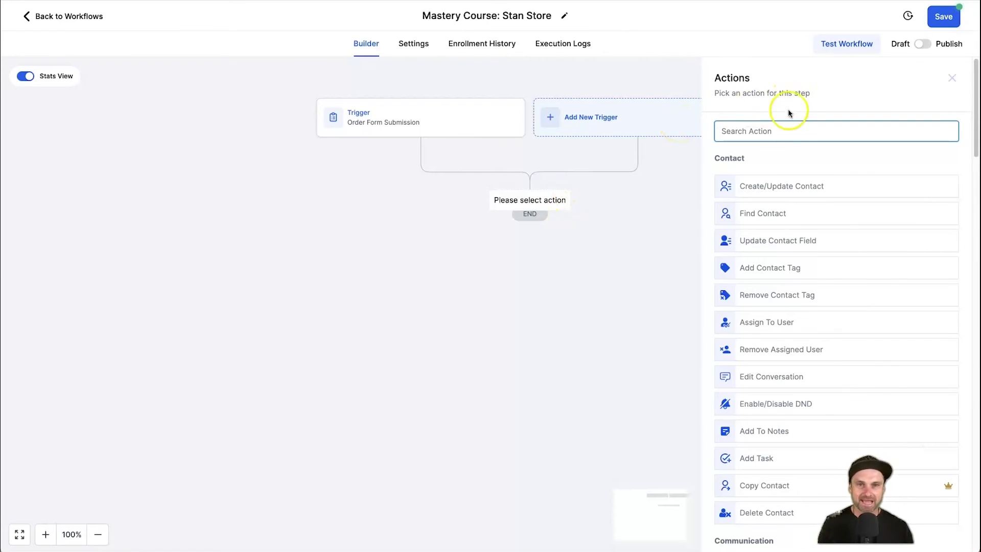
{"action": "type", "text": "membership"}
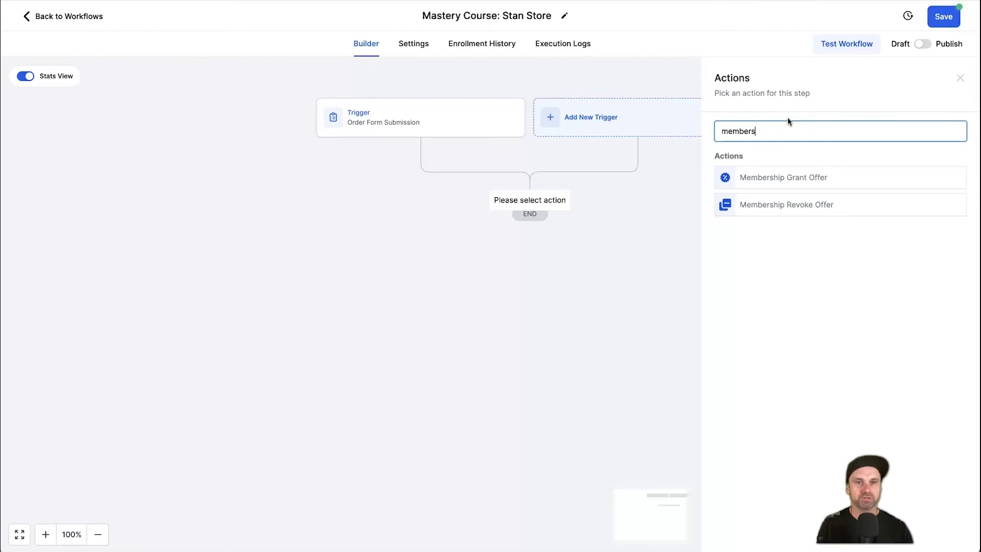
{"action": "left_click", "coordinate": [777, 183]}
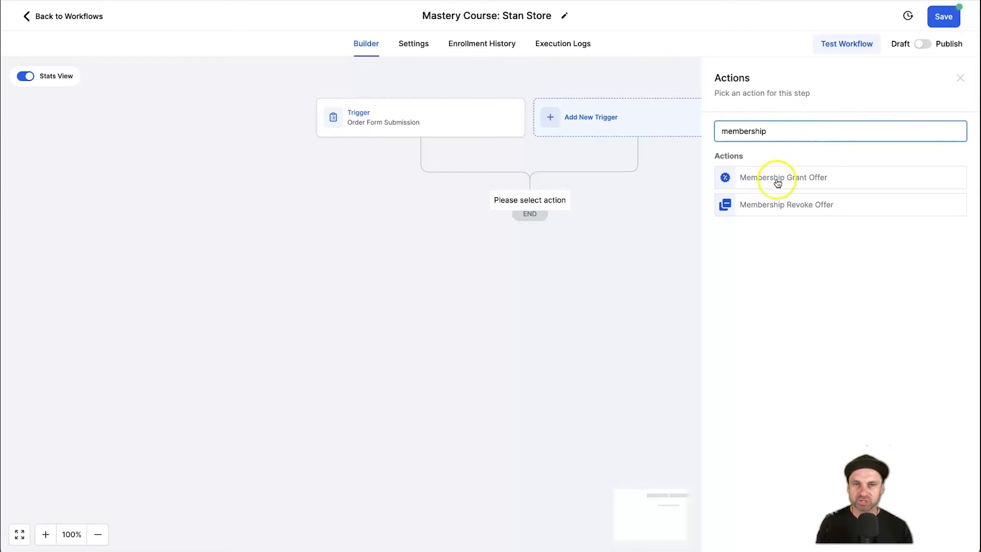
{"action": "left_click", "coordinate": [772, 208]}
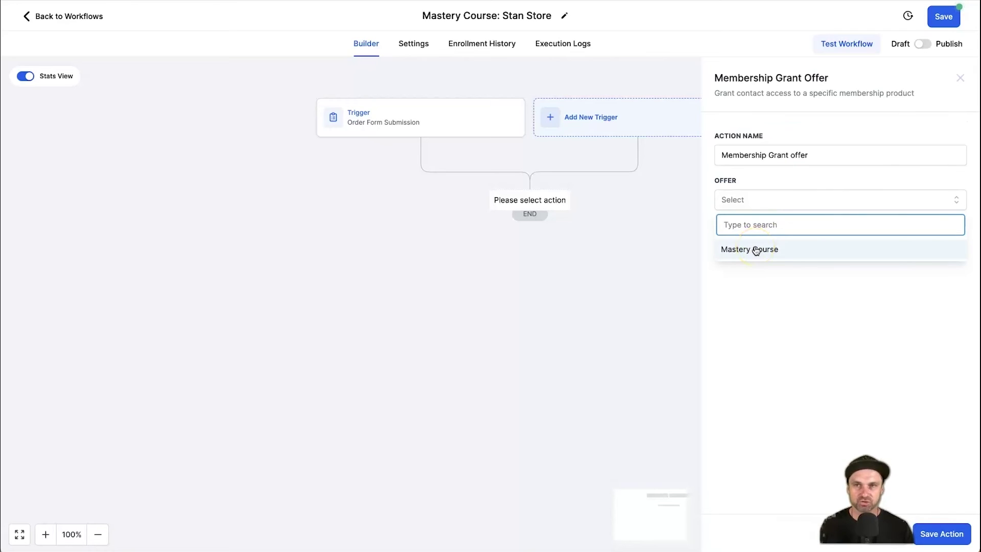
{"action": "left_click", "coordinate": [756, 250]}
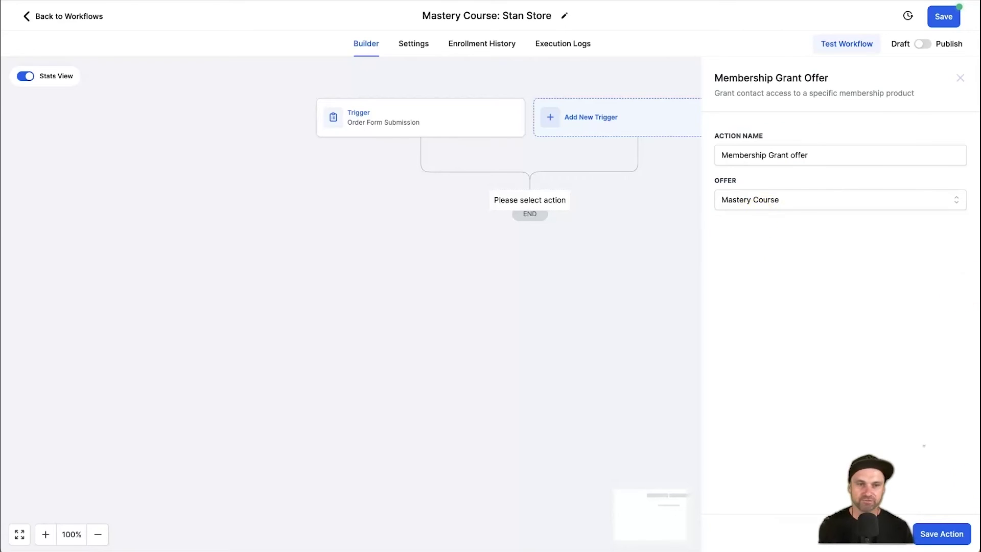
{"action": "left_click", "coordinate": [966, 534]}
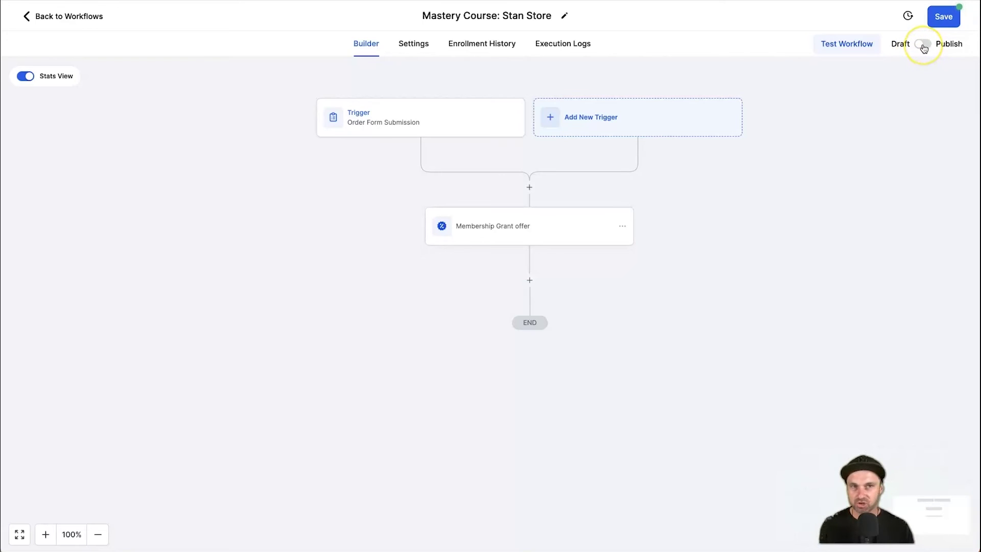
{"action": "left_click", "coordinate": [942, 17]}
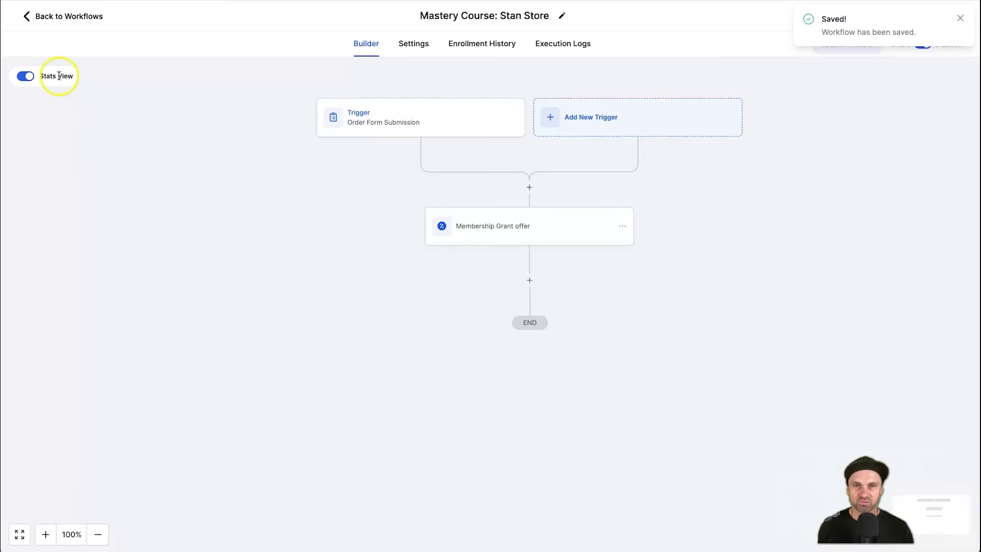
- Create another automation workflow from scratch and name it "Mastery Course: Access Email"
{"action": "left_click", "coordinate": [54, 16]}
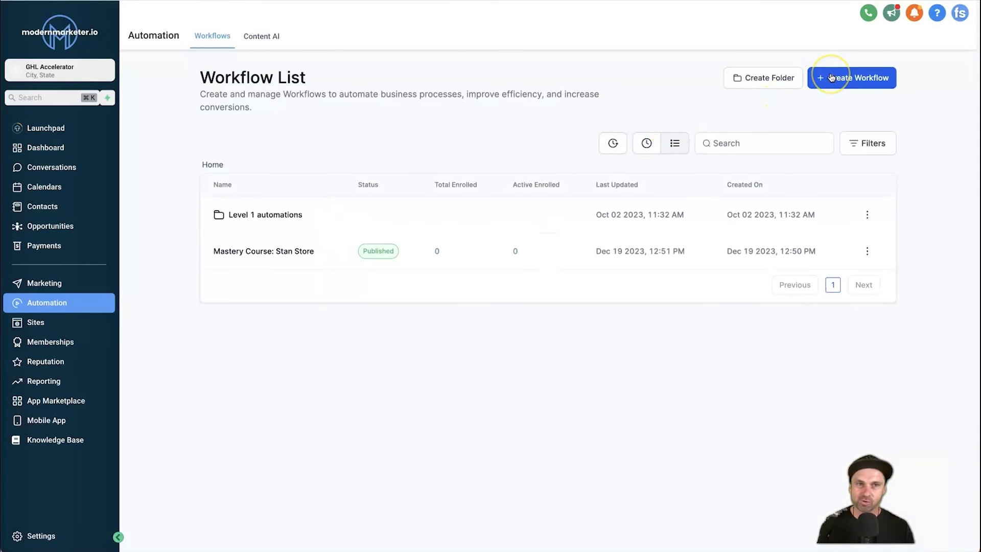
{"action": "left_click", "coordinate": [831, 77]}
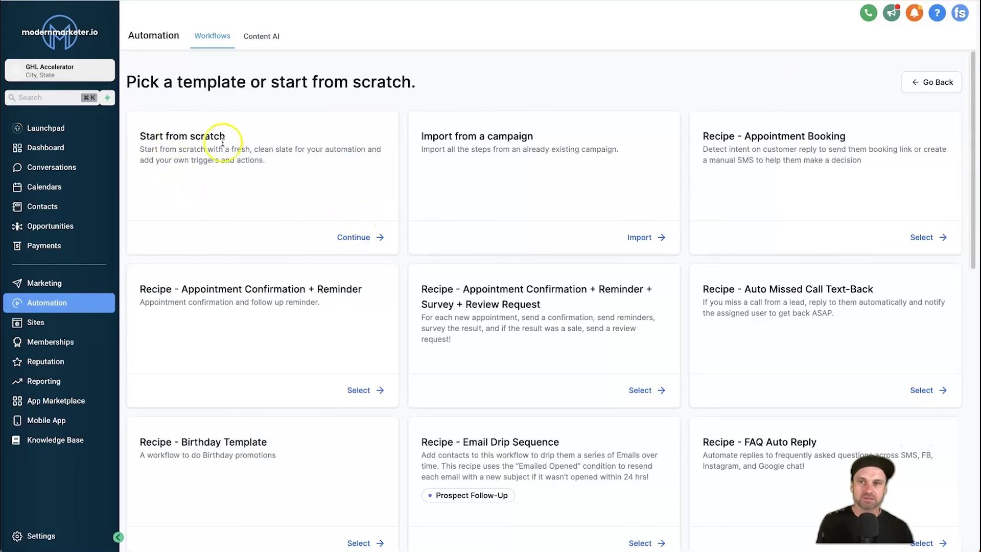
{"action": "left_click", "coordinate": [369, 237]}
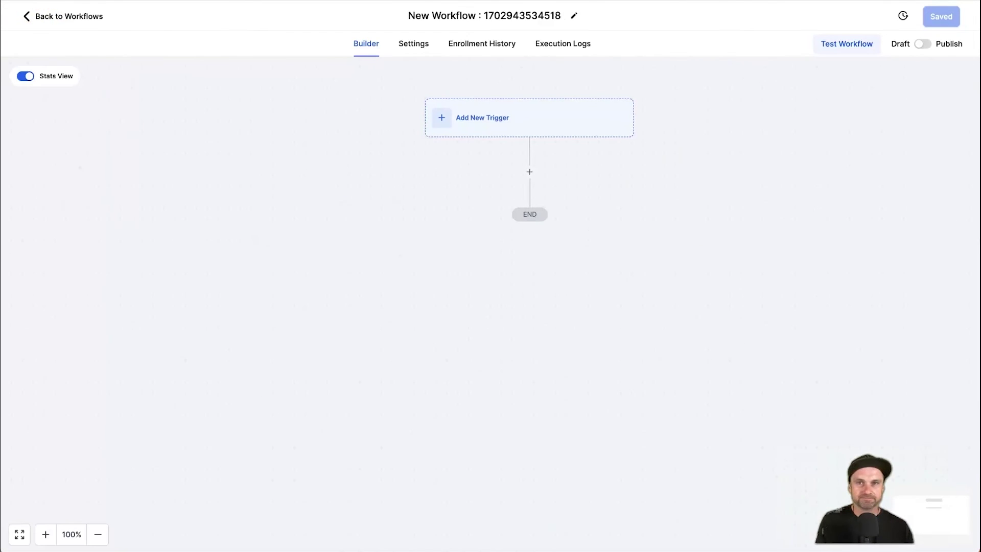
{"action": "left_click", "coordinate": [438, 15]}
{"action": "triple_click", "coordinate": [438, 15]}
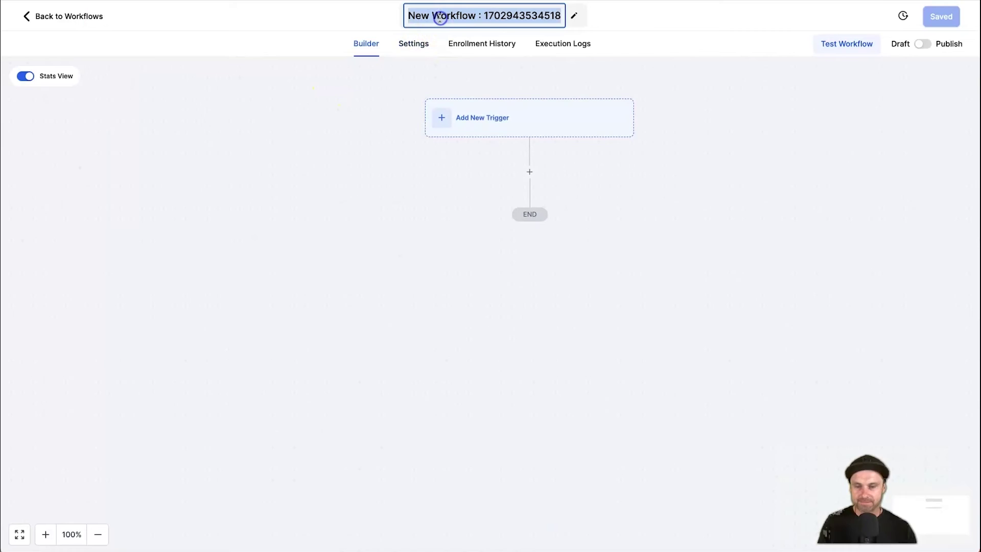
{"action": "type", "text": "Mastery C"}
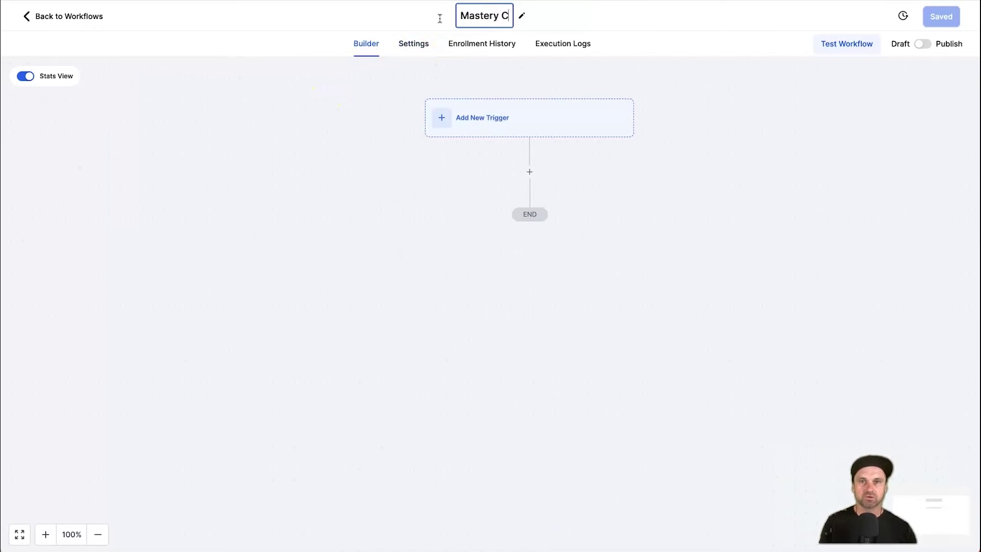
{"action": "type", "text": "ourse: Access Email"}
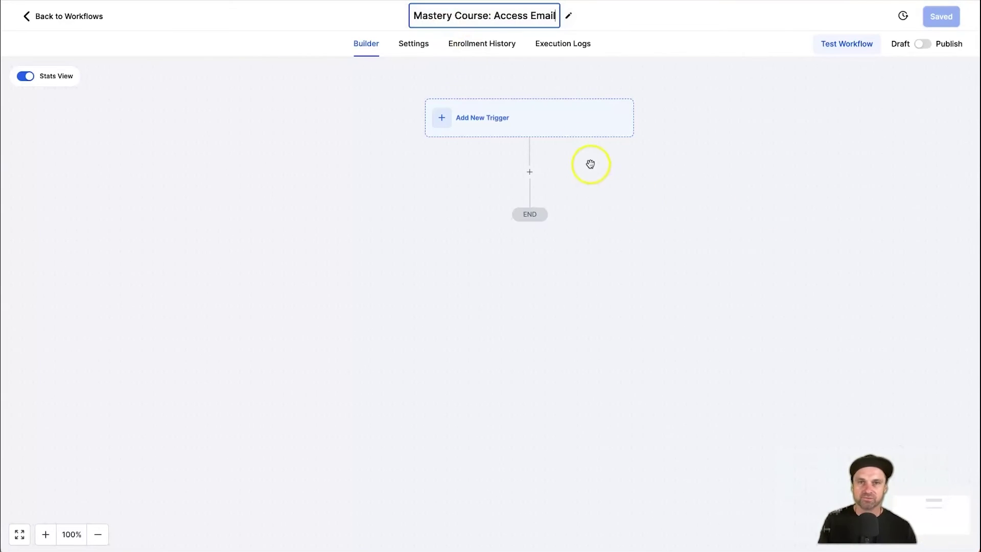
{"action": "left_click", "coordinate": [785, 128]}
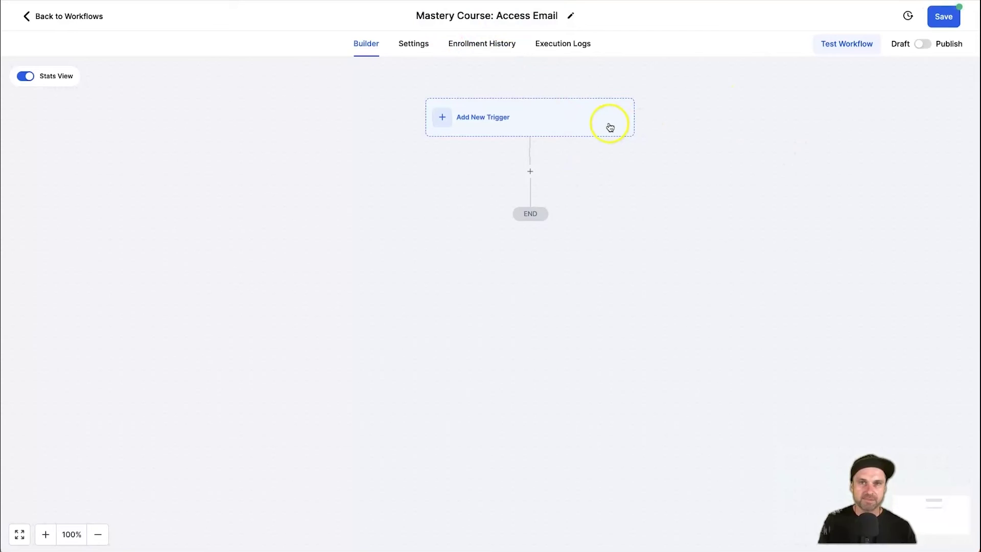
- Add an Offer Access Granted trigger filtered to the Mastery Course offer and save the trigger
{"action": "left_click", "coordinate": [443, 115]}
{"action": "left_click", "coordinate": [746, 149]}
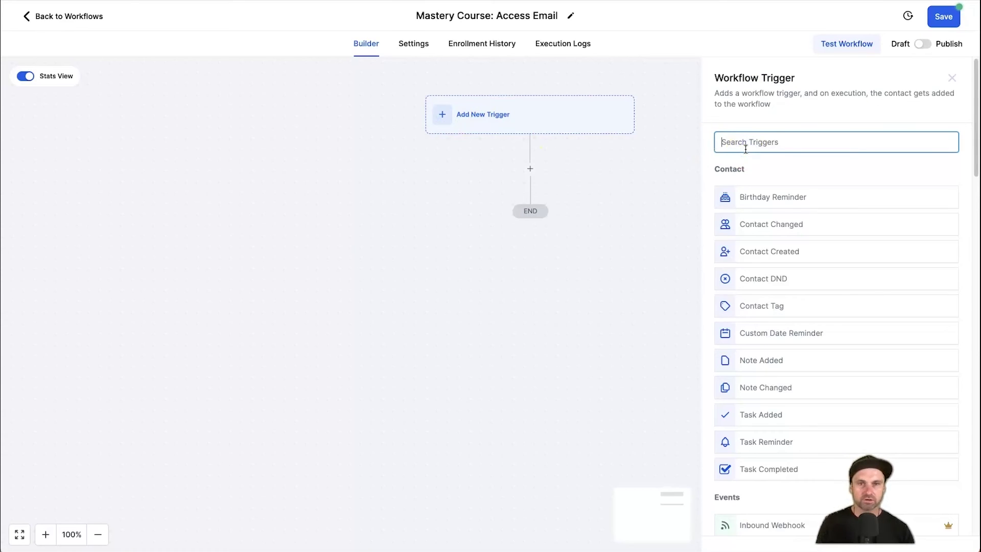
{"action": "type", "text": "offer"}
{"action": "left_click", "coordinate": [794, 199]}
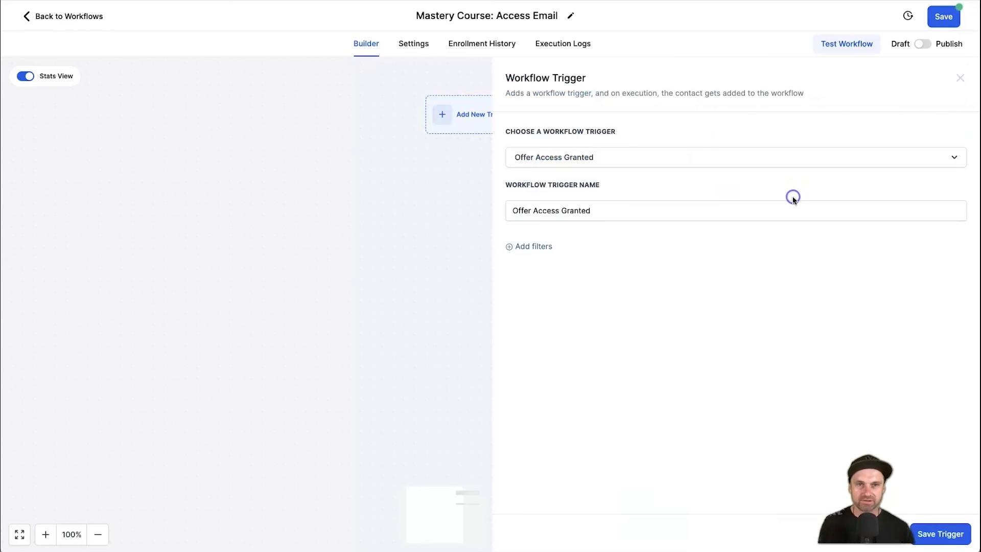
{"action": "left_click", "coordinate": [548, 253]}
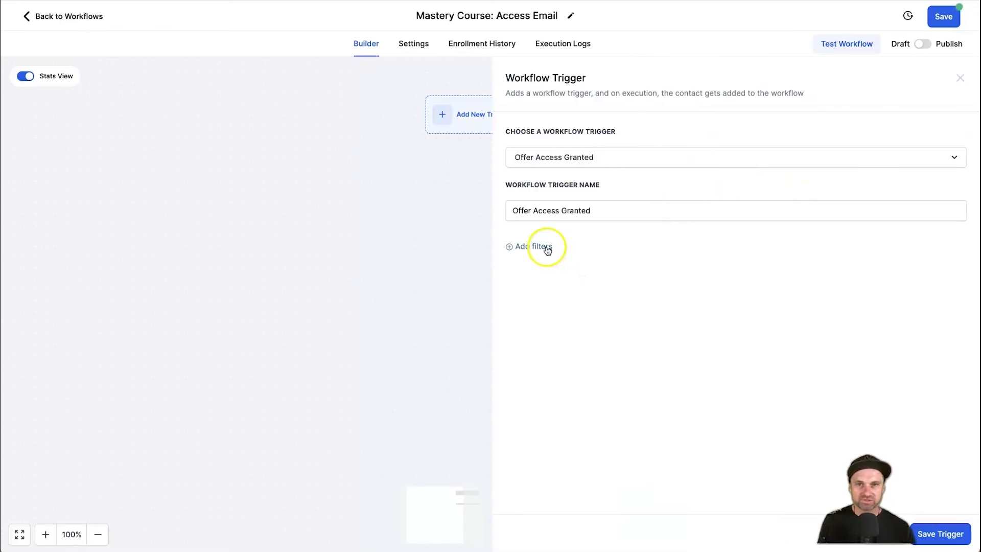
{"action": "left_click", "coordinate": [555, 261]}
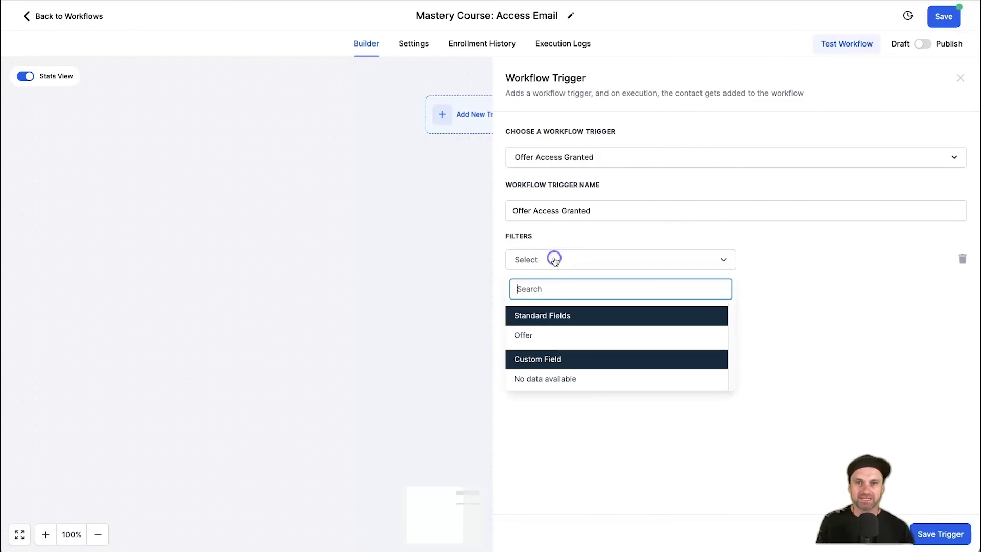
{"action": "left_click", "coordinate": [543, 336]}
{"action": "left_click", "coordinate": [763, 260]}
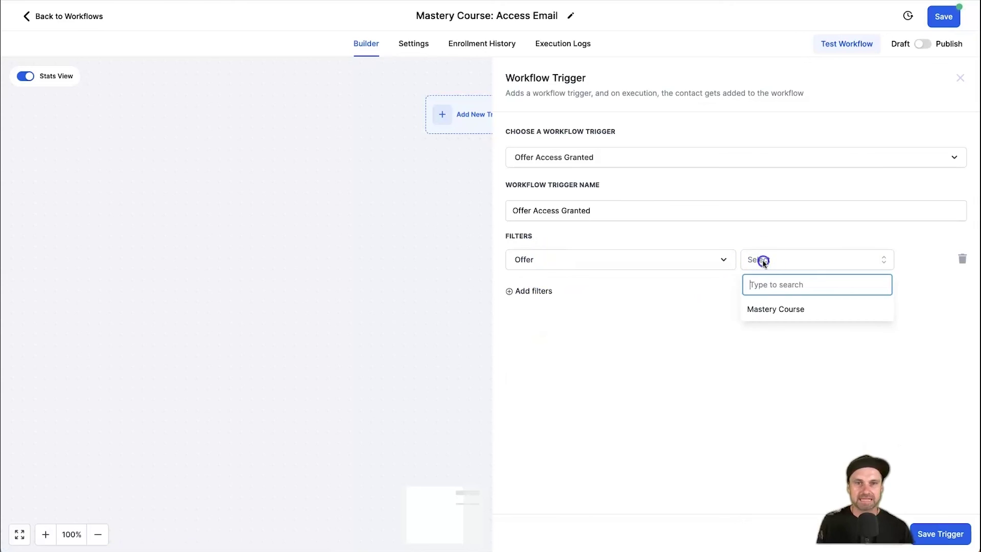
{"action": "left_click", "coordinate": [776, 309]}
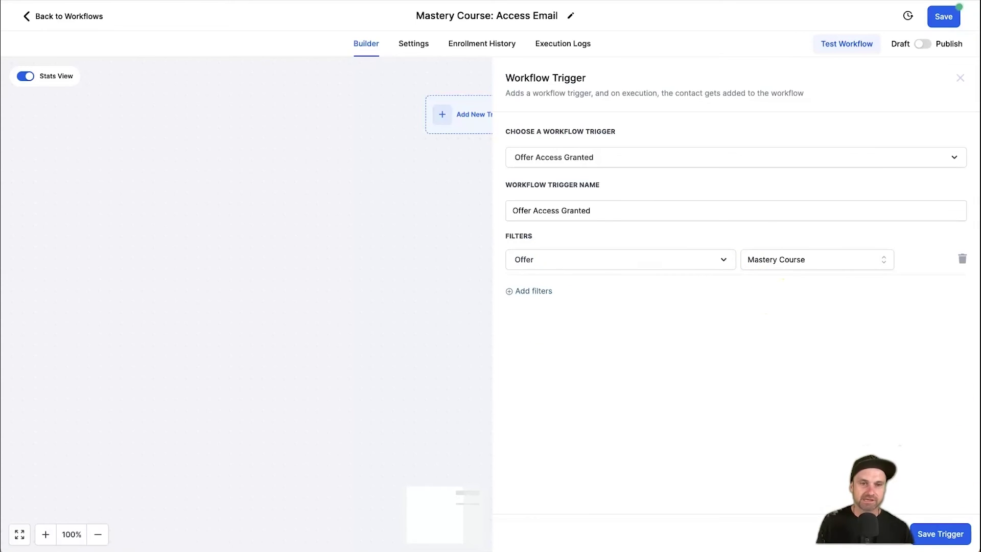
{"action": "left_click", "coordinate": [962, 538]}
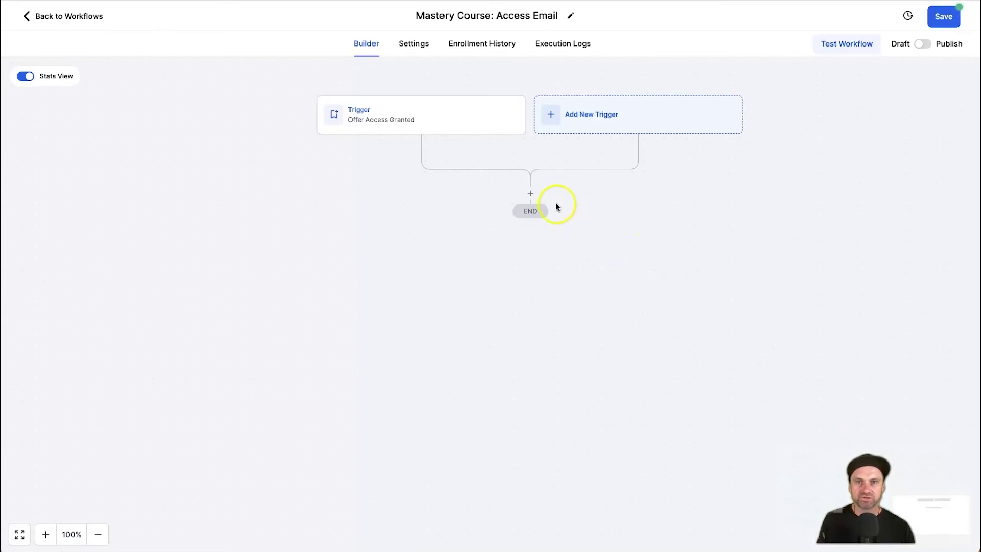
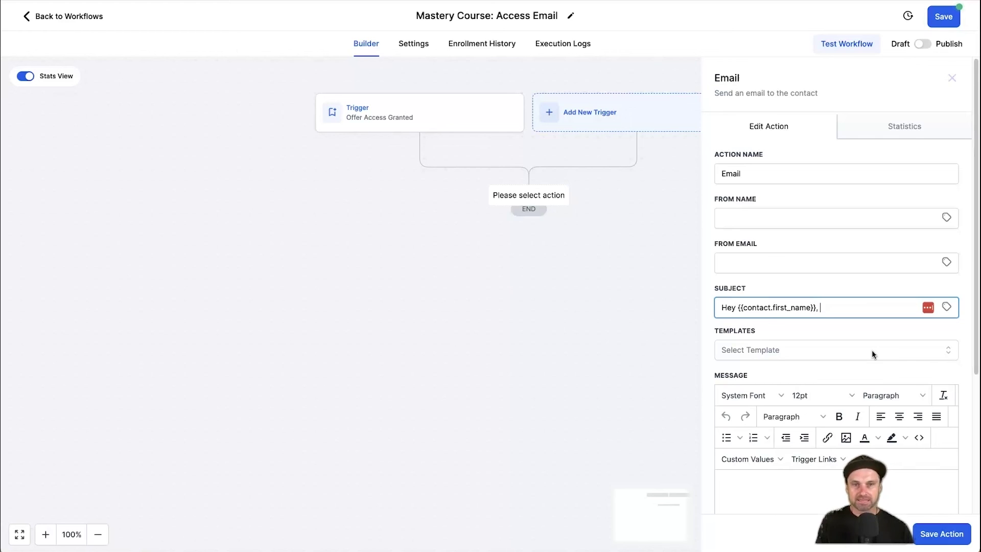
- Complete the email subject with "You're in!" and start the message with "Hey {{contact.first_name}}," using the contact's First Name custom value
{"action": "type", "text": "You're in!"}
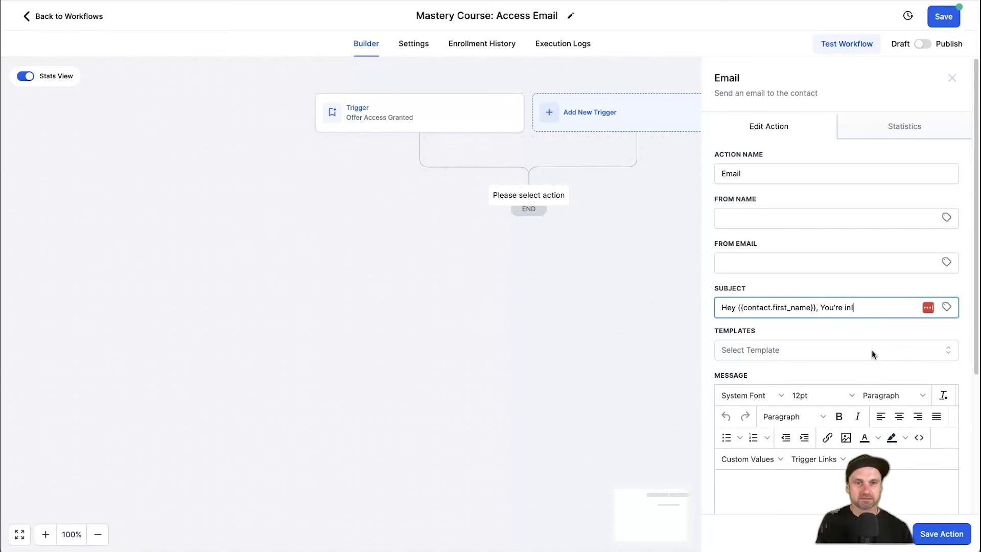
{"action": "scroll", "coordinate": [851, 343], "scroll_direction": "down", "scroll_amount": 3}
{"action": "left_click", "coordinate": [845, 360]}
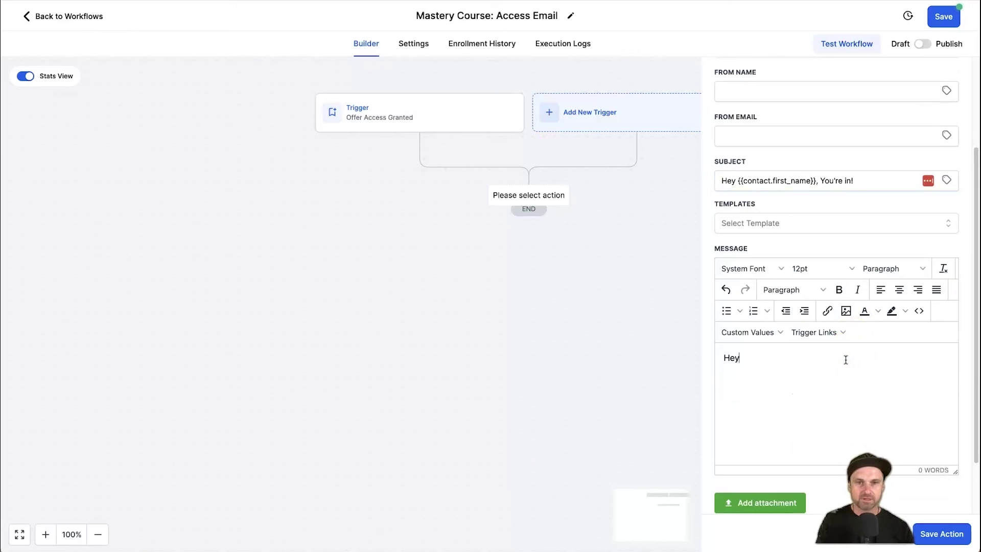
{"action": "left_click", "coordinate": [777, 333]}
{"action": "mouse_move", "coordinate": [780, 355]}
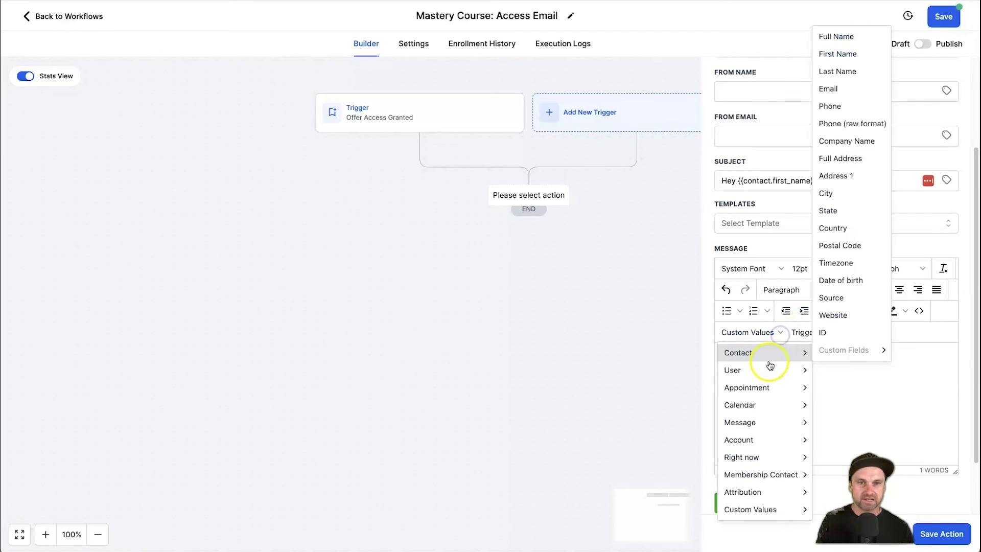
{"action": "left_click", "coordinate": [846, 54]}
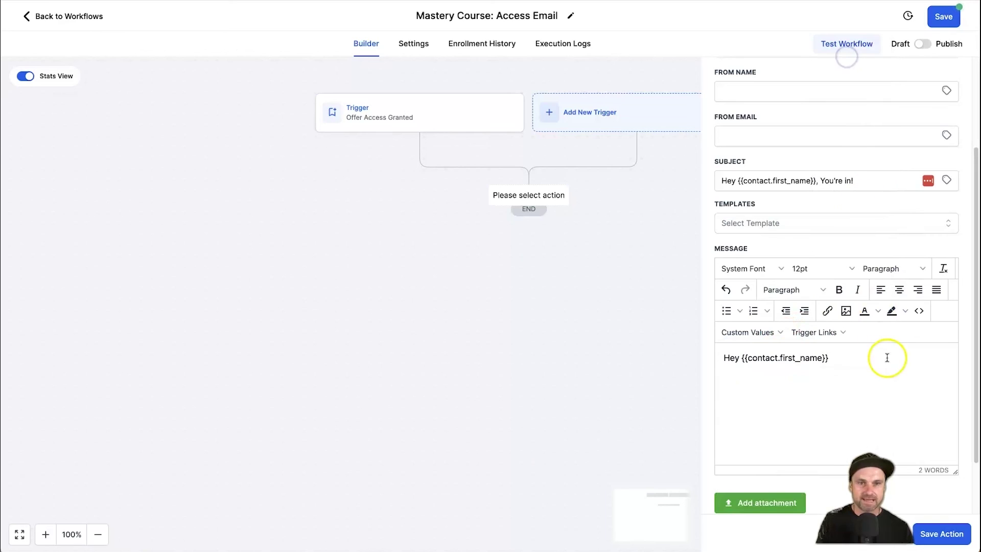
{"action": "left_click", "coordinate": [864, 402]}
{"action": "type", "text": ","}
{"action": "key", "text": "Return"}
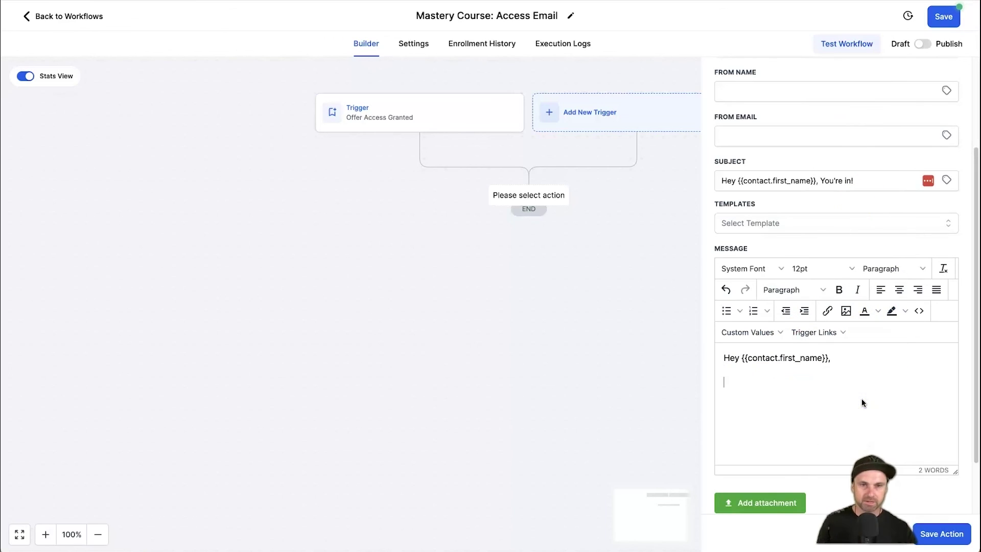
- Add the line "Congratulations for getting started with" to the message, followed by the Membership Contact offer title custom value
{"action": "type", "text": "Cong"}
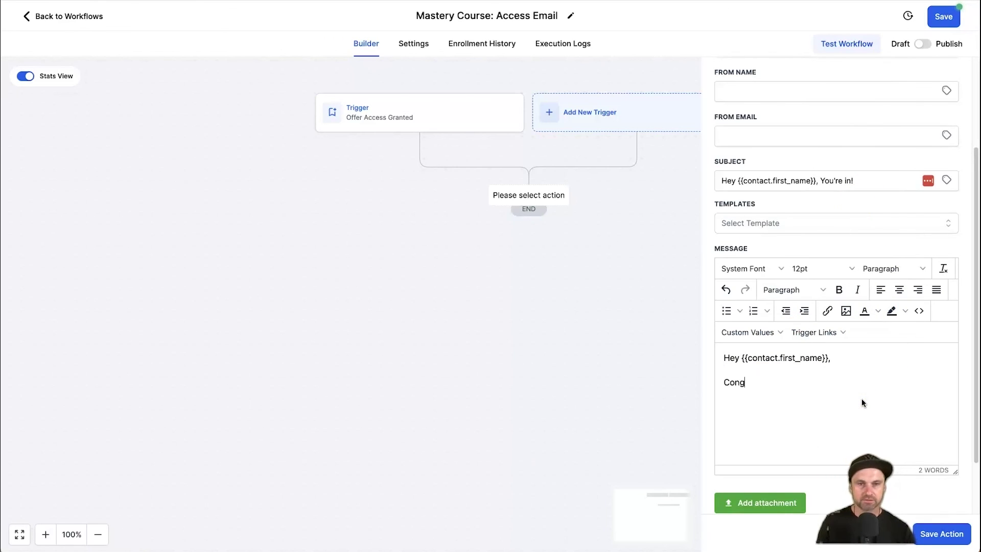
{"action": "type", "text": "ratulations for "}
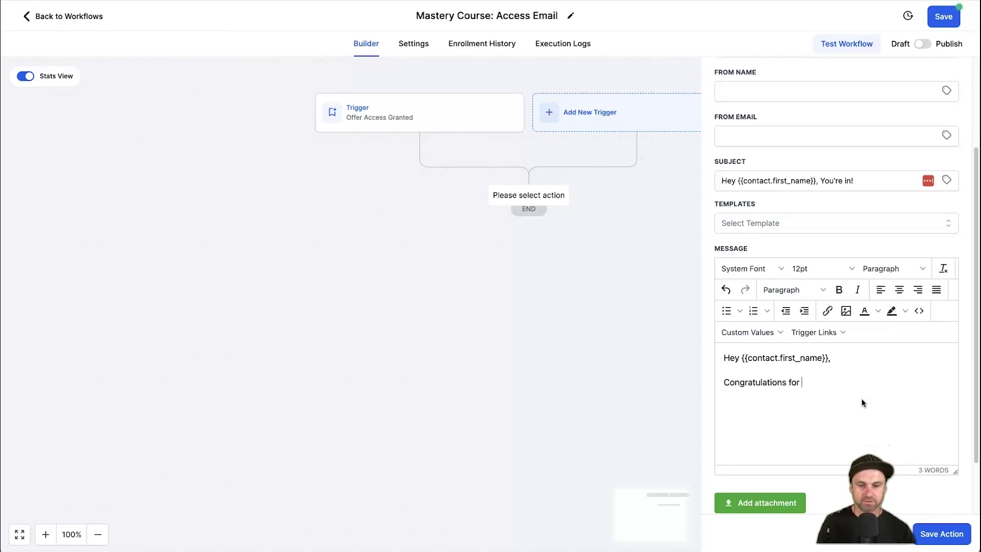
{"action": "type", "text": "getting started with"}
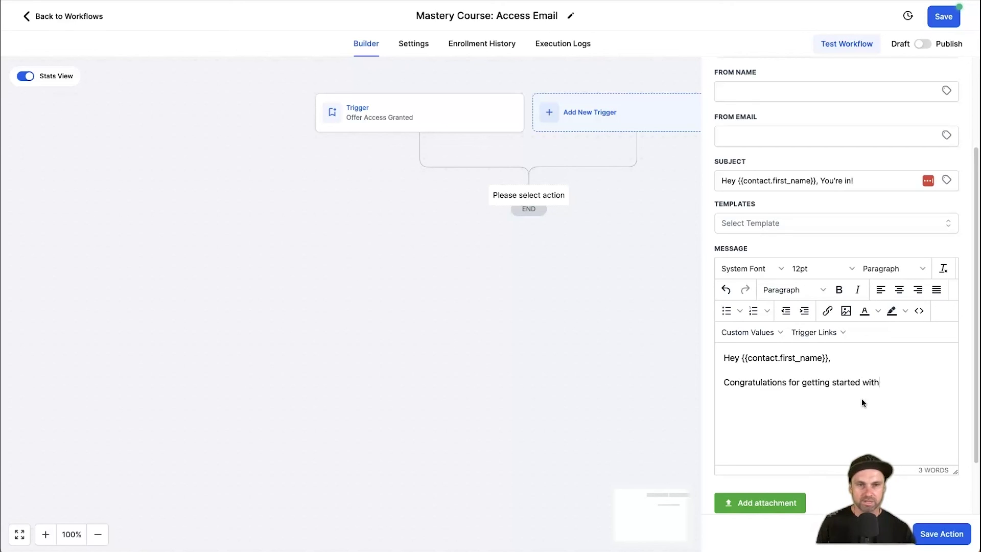
{"action": "left_click", "coordinate": [770, 333]}
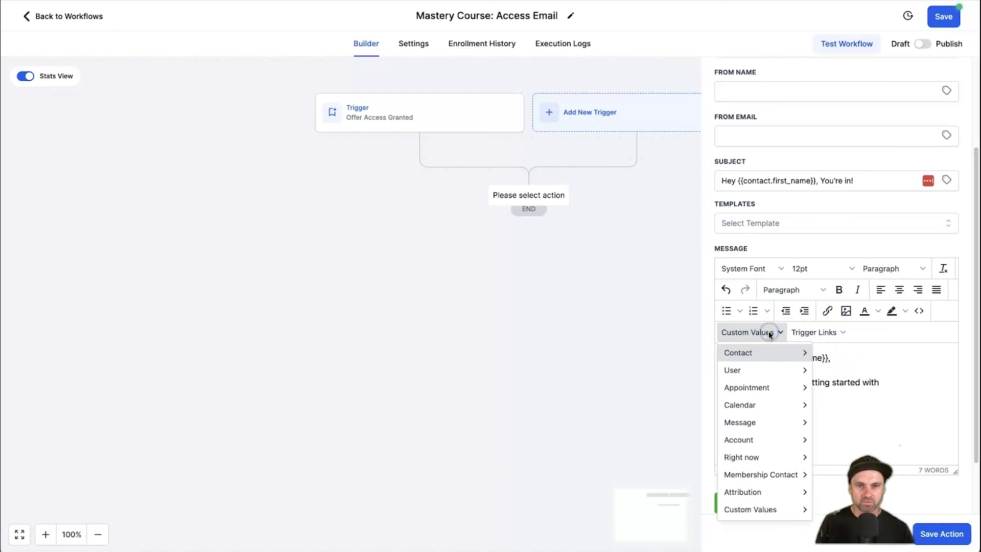
{"action": "mouse_move", "coordinate": [751, 470]}
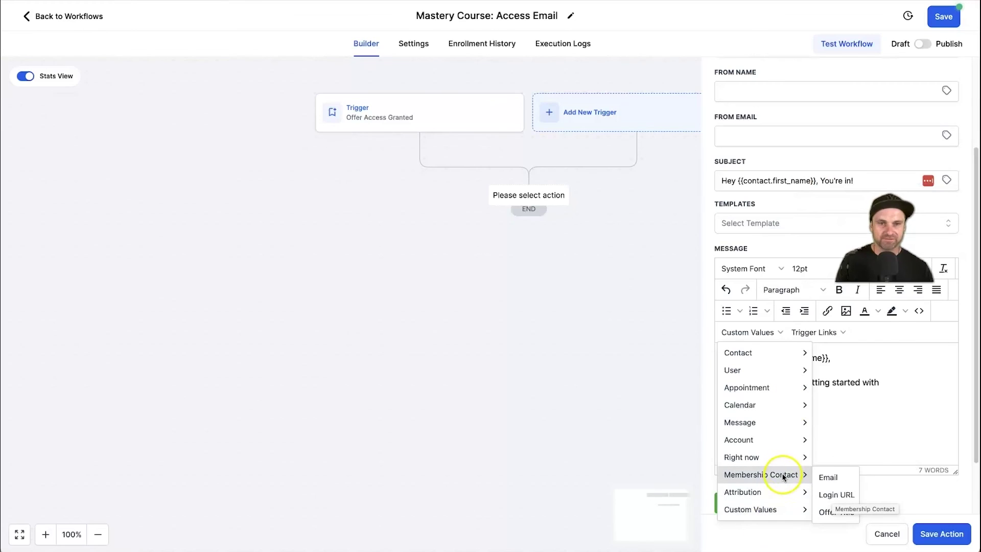
{"action": "left_click", "coordinate": [823, 511]}
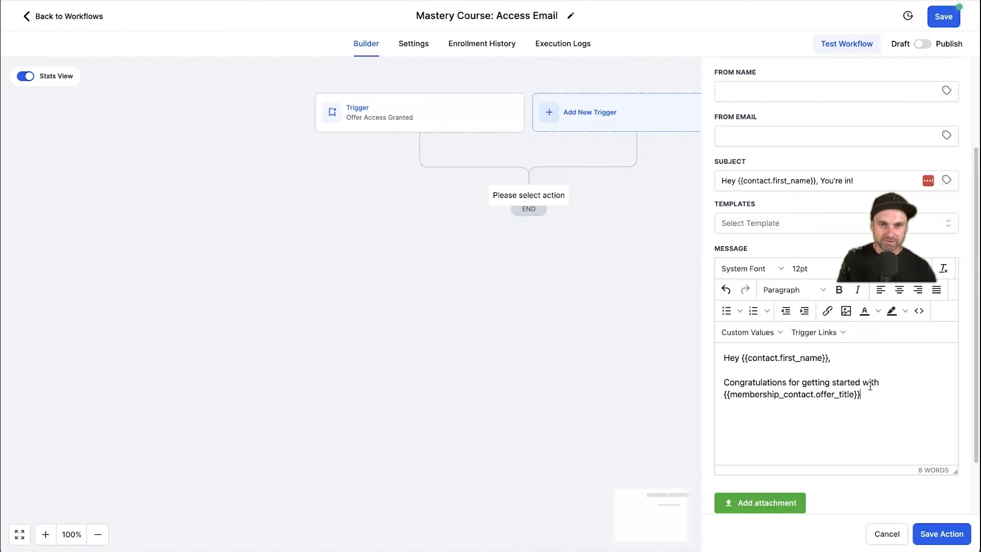
- Add a paragraph reading "To access the course, you can login here", followed by the Membership Contact Login URL custom value
{"action": "key", "text": "Return"}
{"action": "key", "text": "Return"}
{"action": "type", "text": "To"}
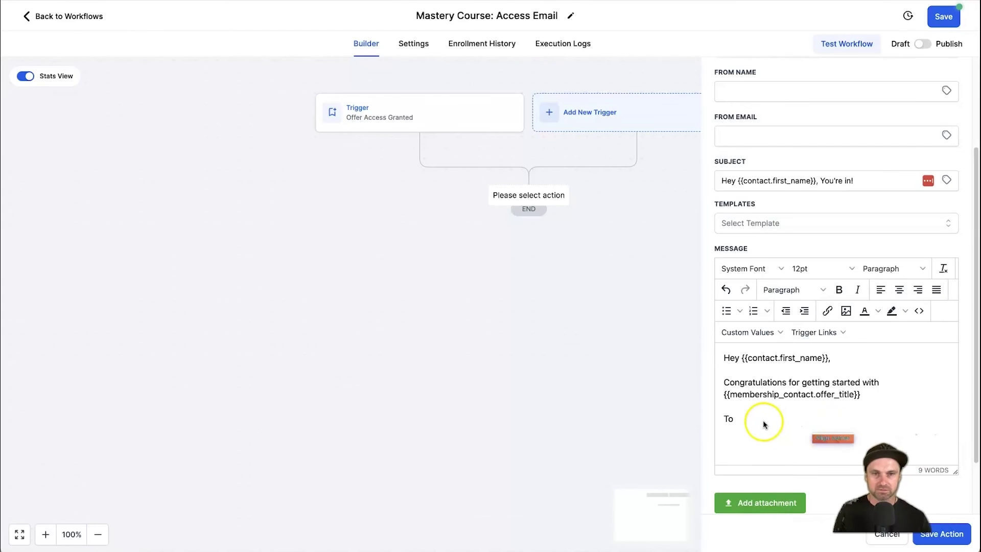
{"action": "type", "text": "ac"}
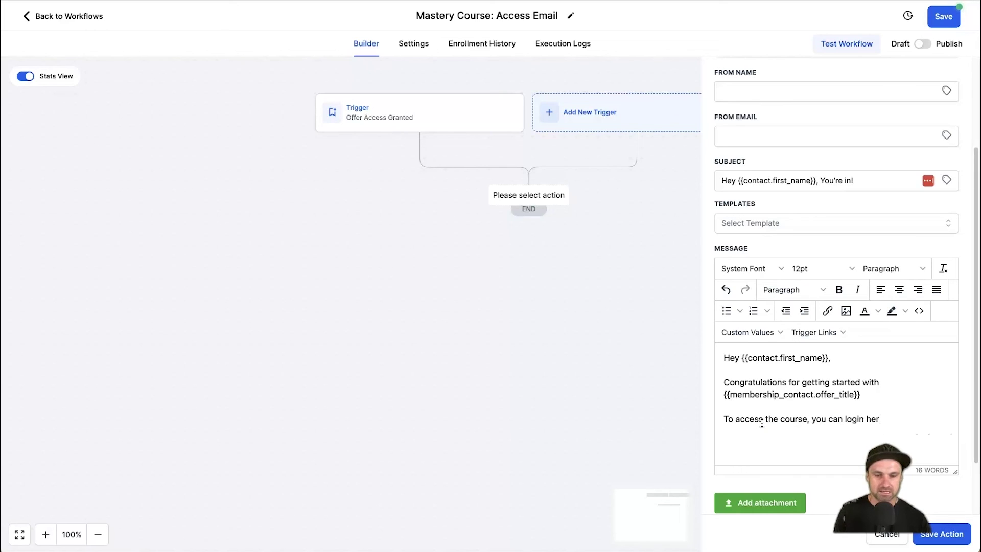
{"action": "left_click", "coordinate": [752, 332]}
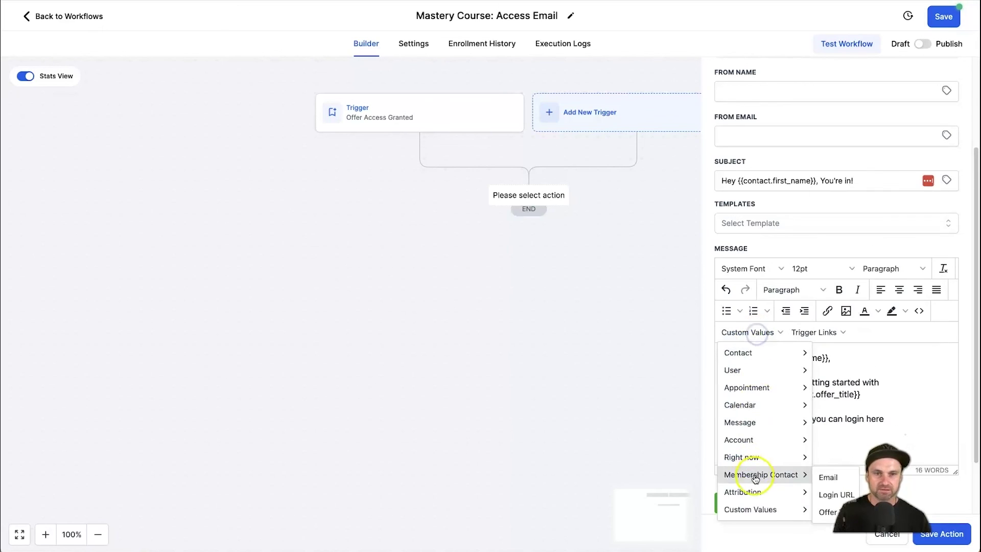
{"action": "mouse_move", "coordinate": [751, 474]}
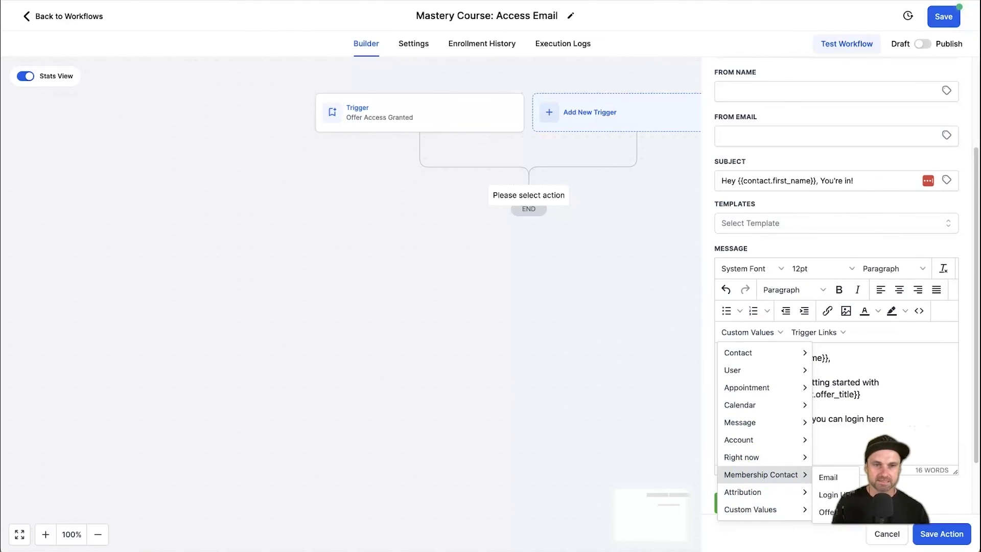
{"action": "left_click", "coordinate": [835, 494]}
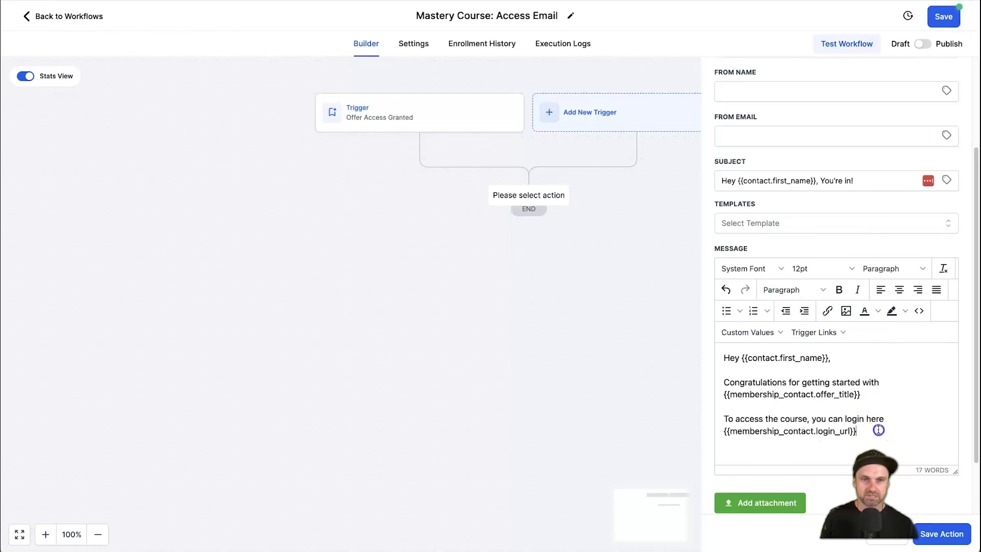
- Close the message with "Let me know if you have any questions," and sign it with the User first name custom value
{"action": "key", "text": "Return"}
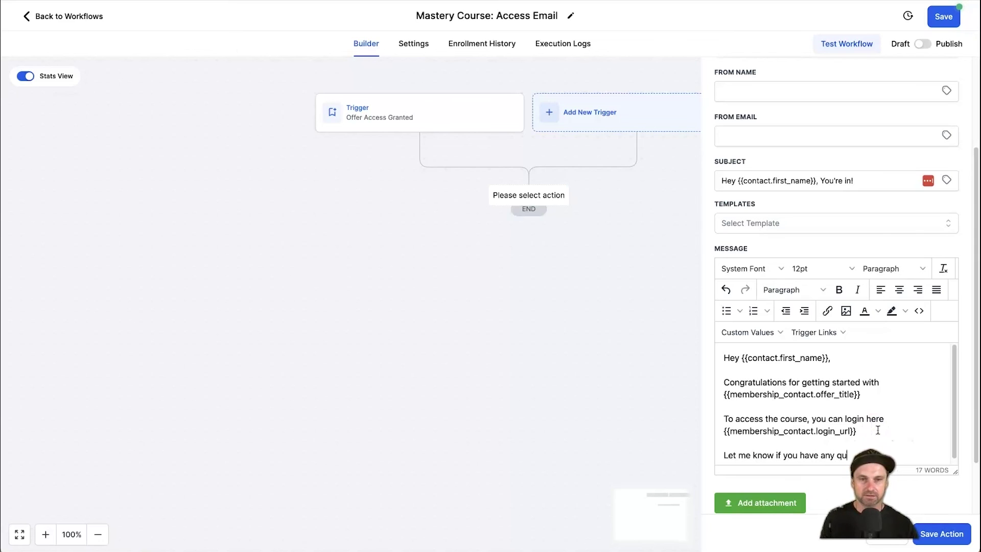
{"action": "key", "text": "Return"}
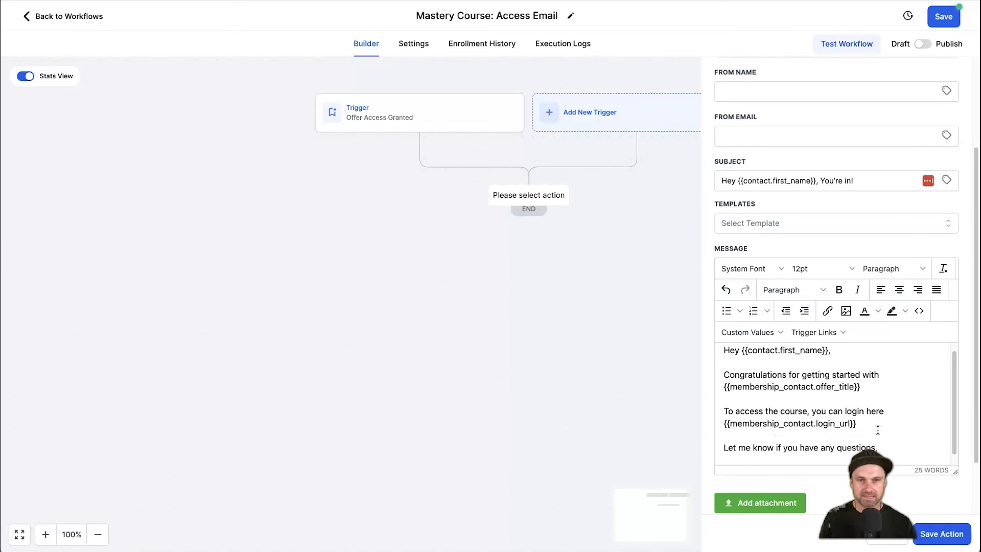
{"action": "left_click", "coordinate": [765, 333]}
{"action": "mouse_move", "coordinate": [769, 357]}
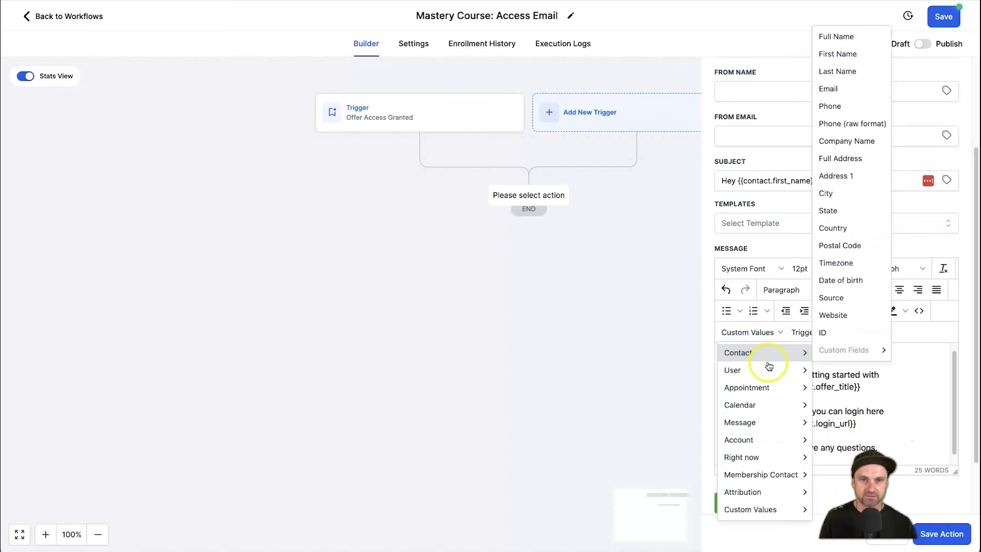
{"action": "left_click", "coordinate": [852, 390]}
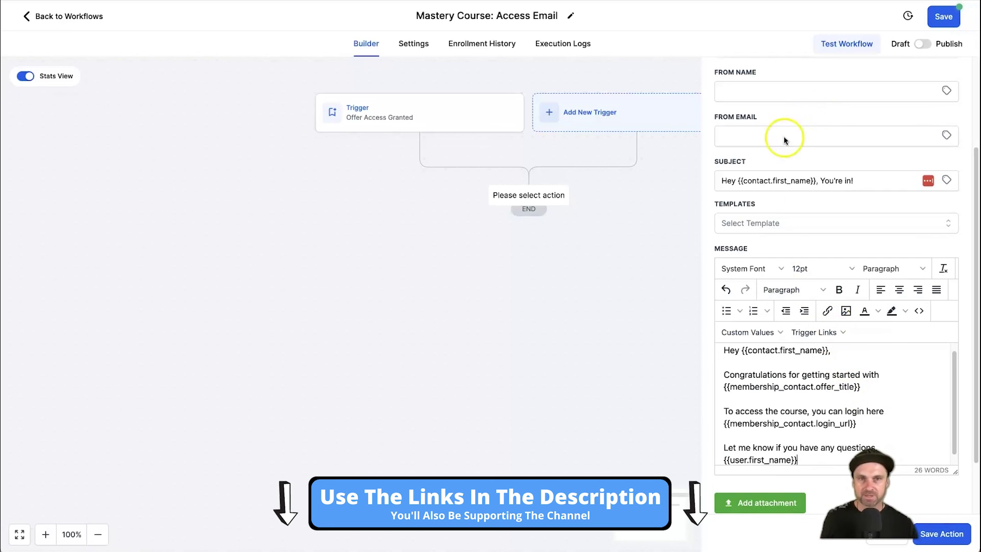
- Switch the access email workflow from Draft to Publish and save it
{"action": "scroll", "coordinate": [893, 229], "scroll_direction": "up", "scroll_amount": 3}
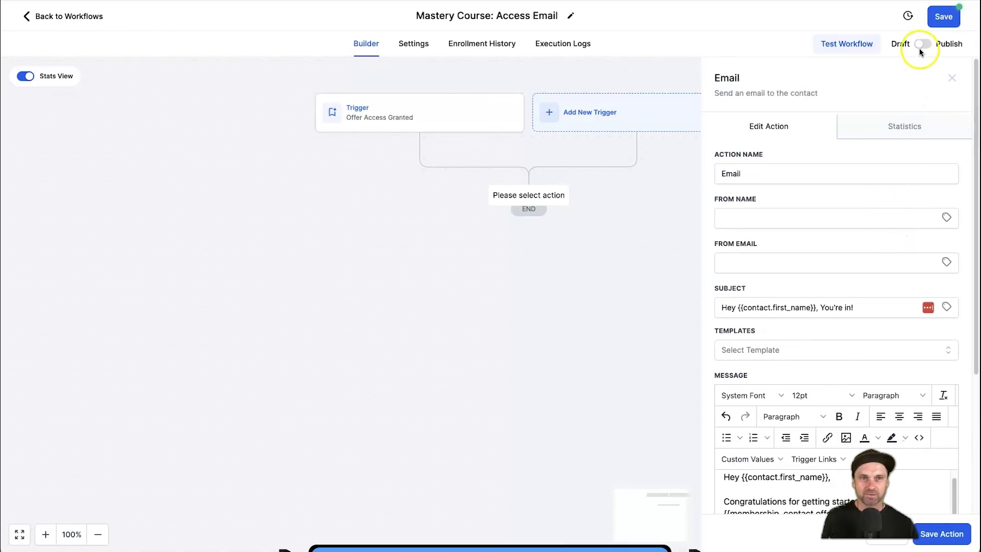
{"action": "left_click", "coordinate": [940, 16]}
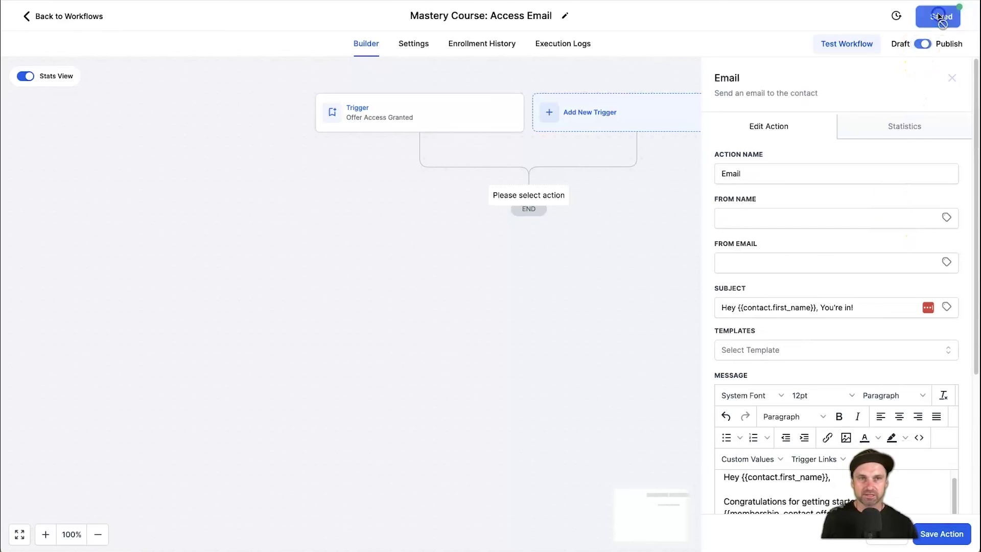